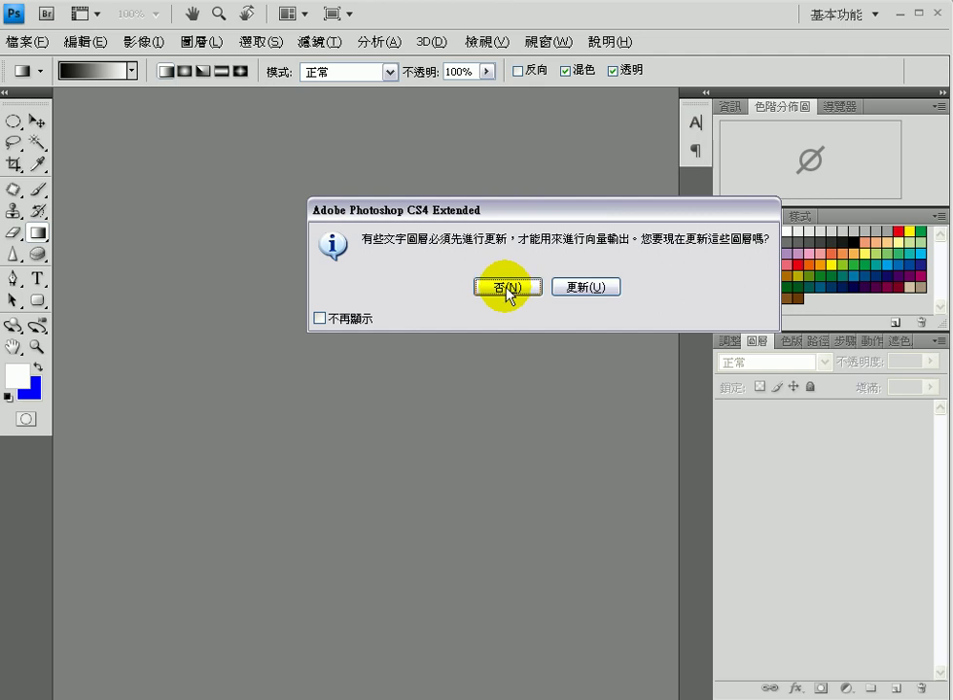
- Open PSD02.psd without updating its text layers and stamp all visible layers onto a new layer
click(508, 286)
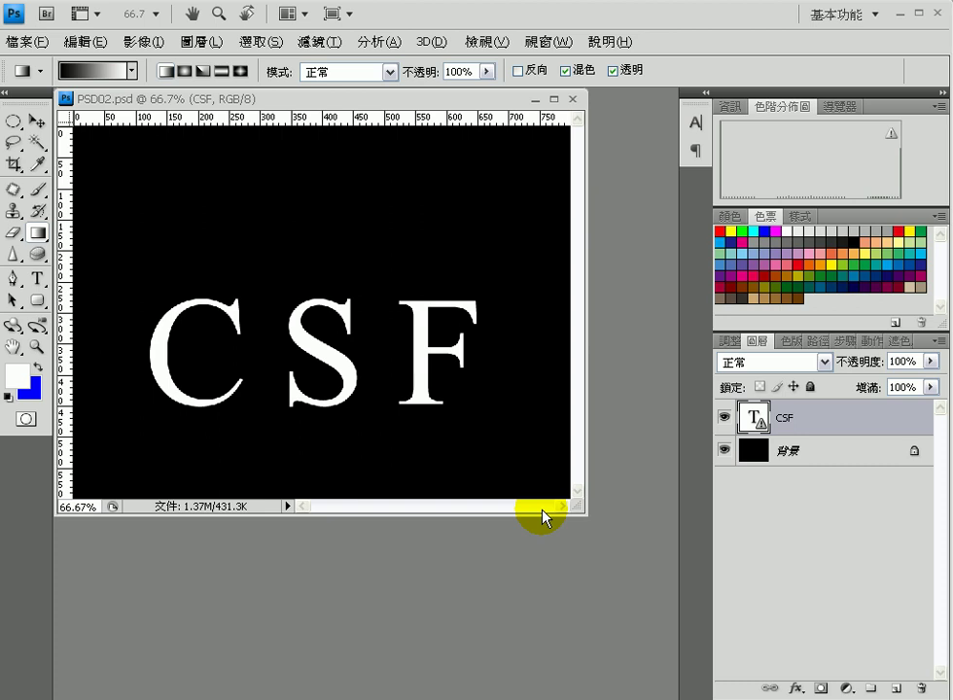
key(ctrl+shift+alt+n)
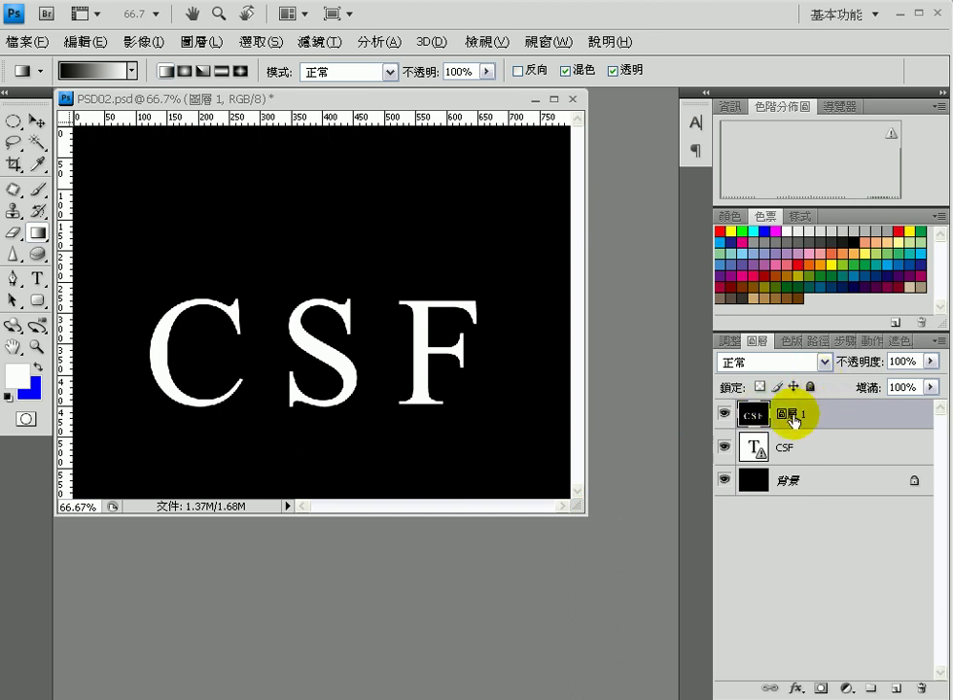
- Rotate the stamped CSF layer 90 degrees clockwise
click(87, 44)
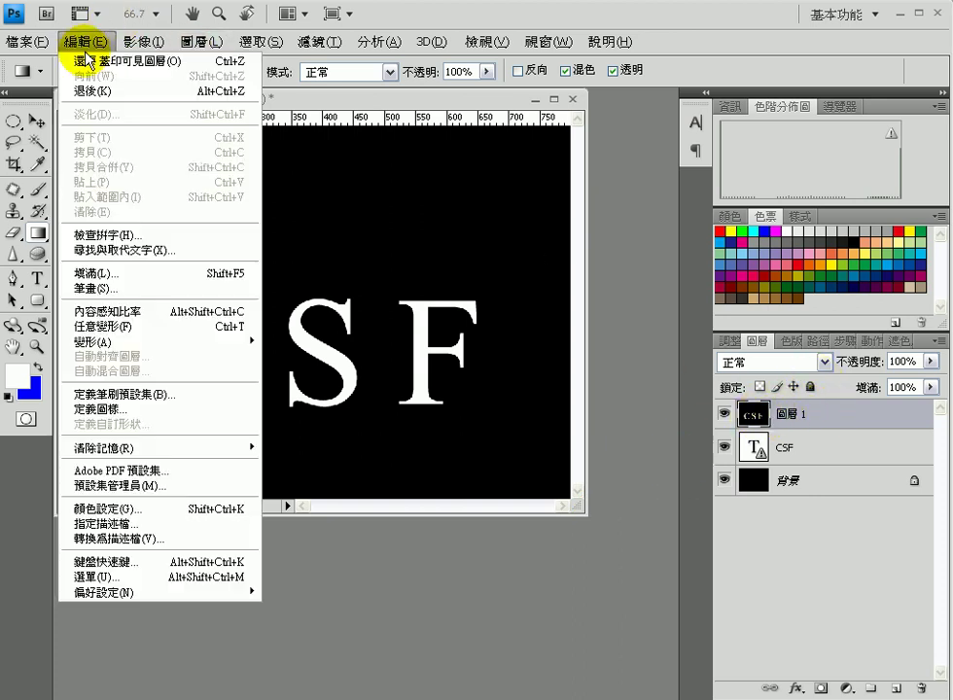
mouse_move(177, 341)
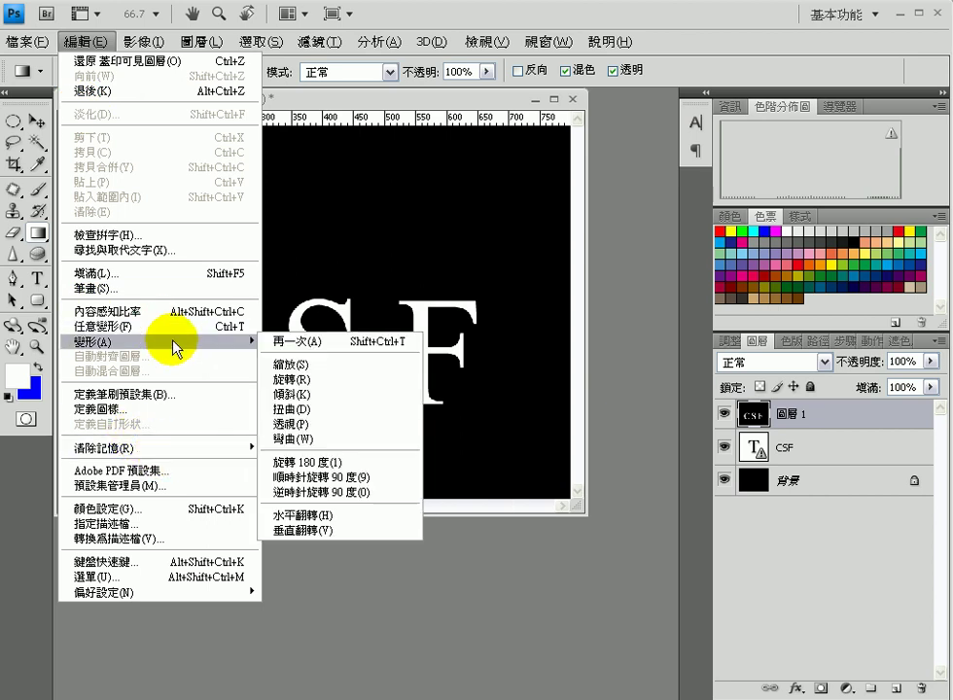
click(342, 479)
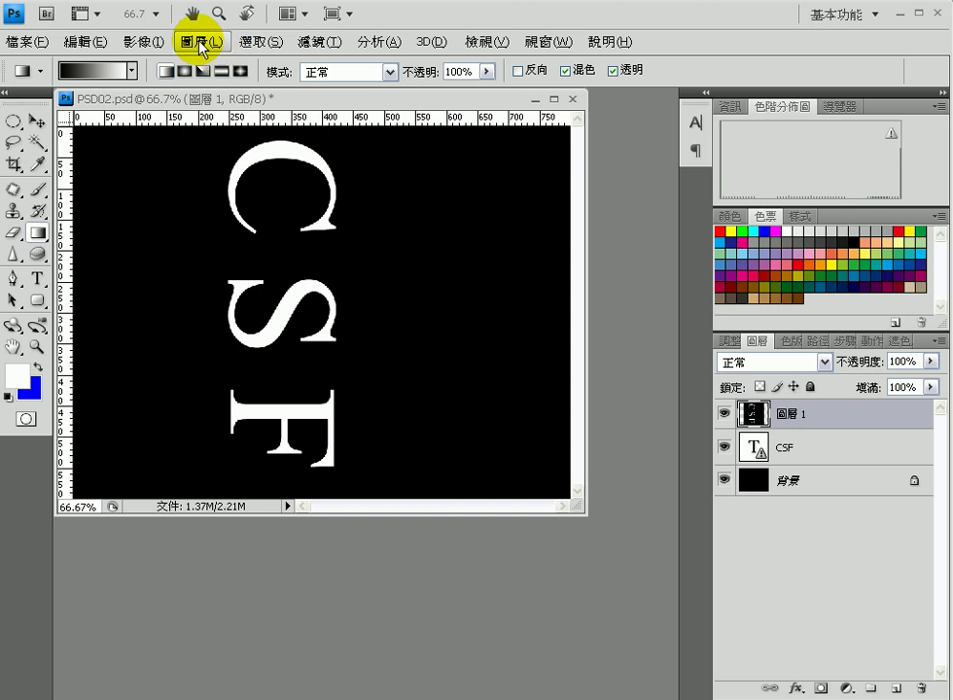
- Apply the Wind filter to the rotated layer with the strong (強烈) method, blowing from the left
click(312, 40)
mouse_move(366, 180)
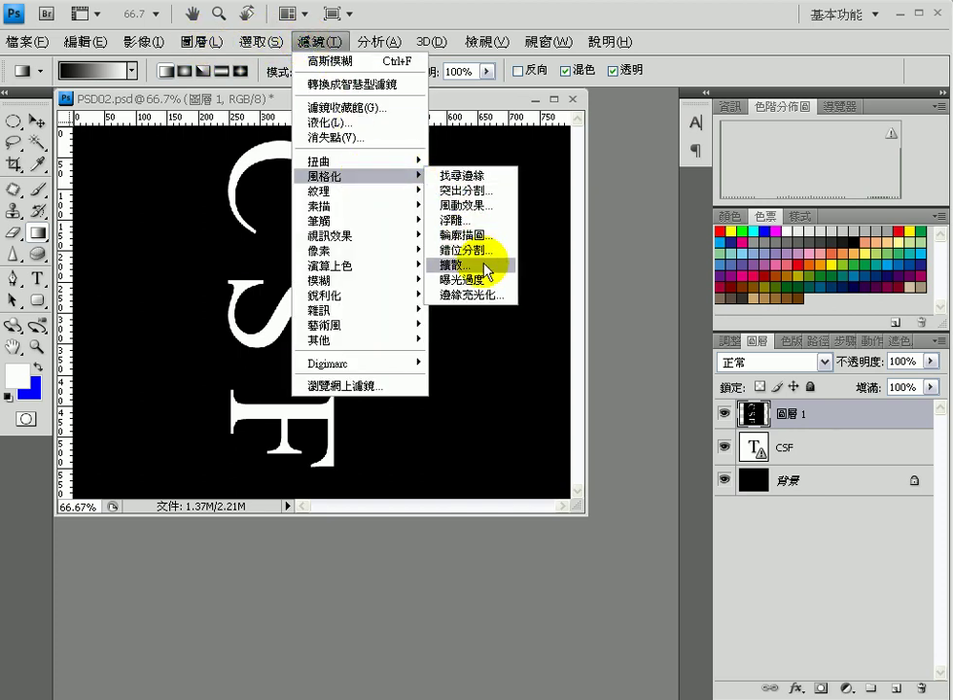
click(490, 206)
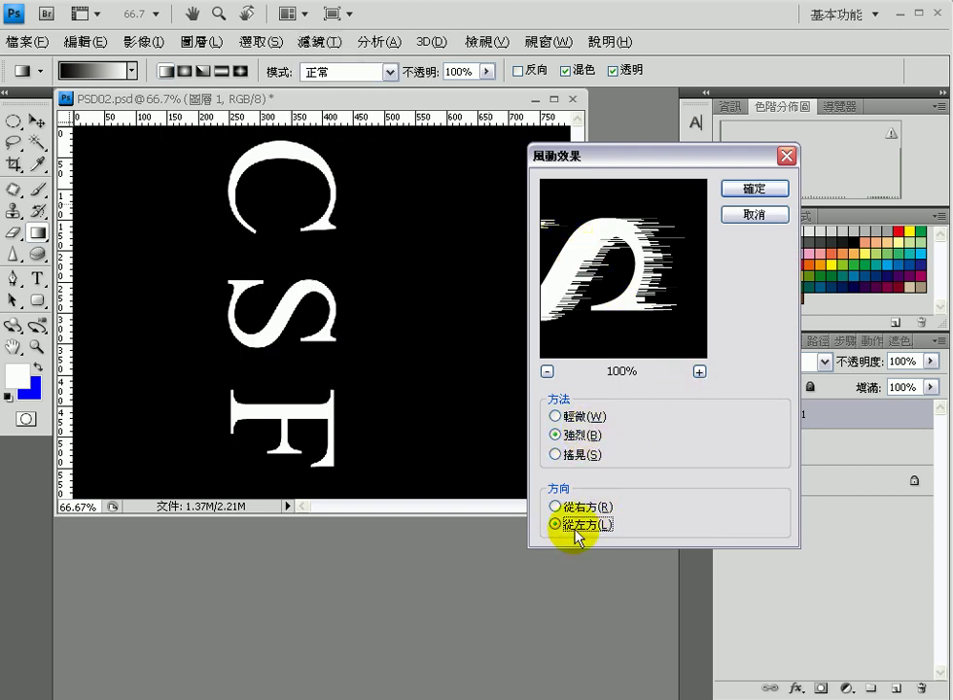
click(756, 190)
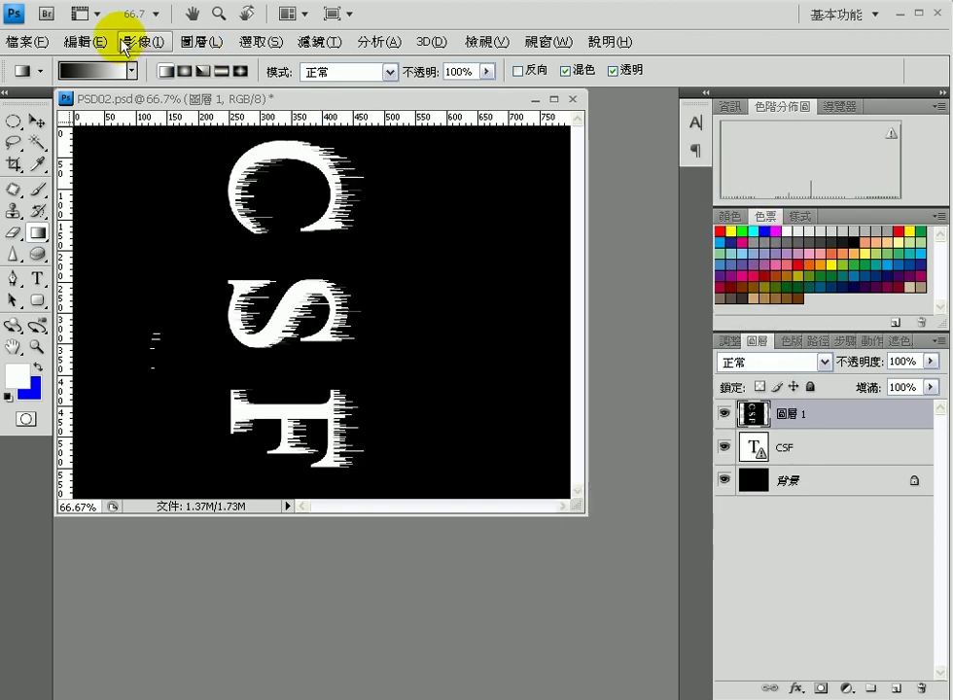
- Rotate the wind-streaked layer 90 degrees counterclockwise to stand the letters upright again
click(141, 42)
mouse_move(92, 44)
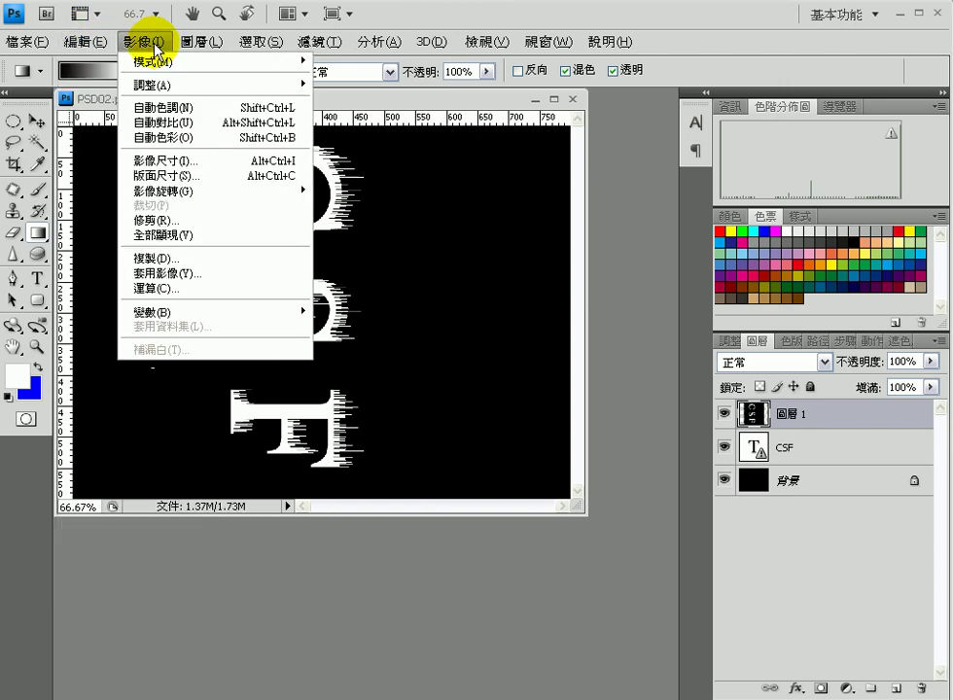
mouse_move(200, 347)
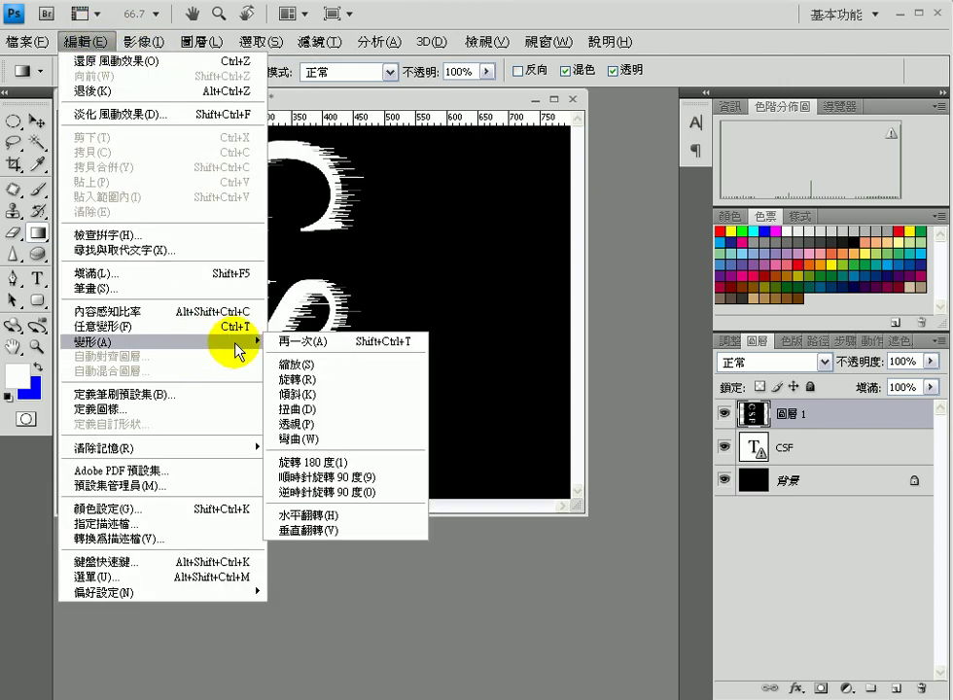
click(362, 492)
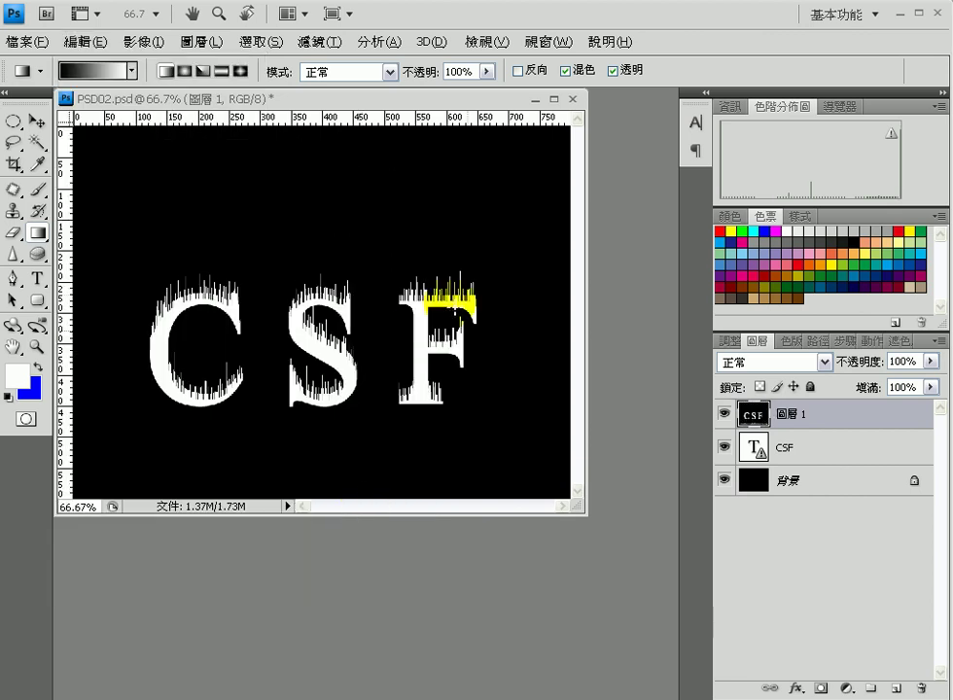
- Soften the streaked lettering with a Gaussian Blur of 3.4 pixels
click(322, 42)
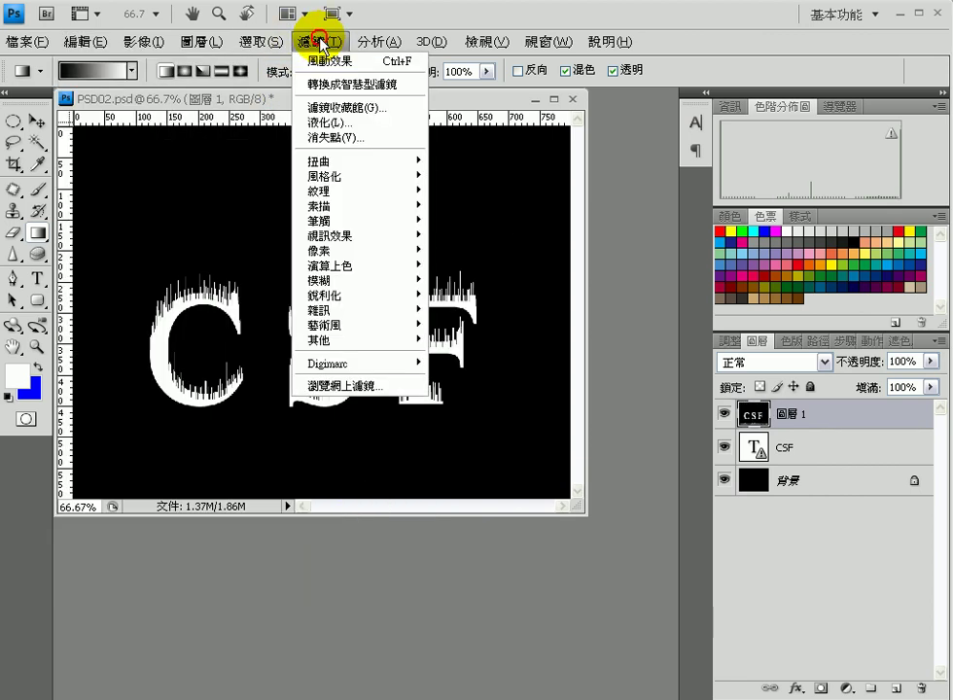
mouse_move(371, 285)
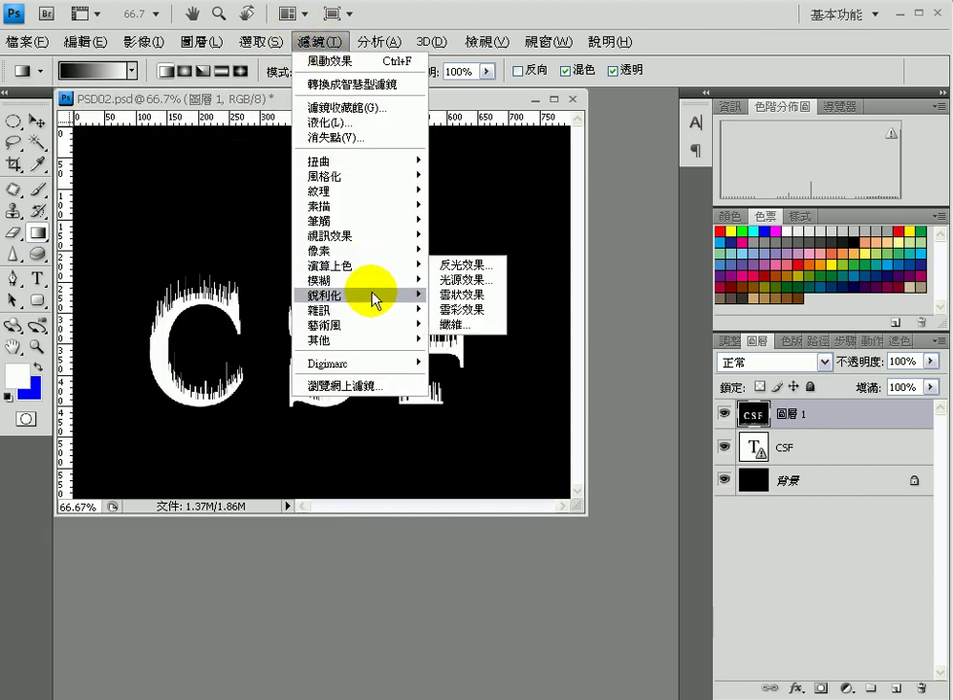
click(479, 369)
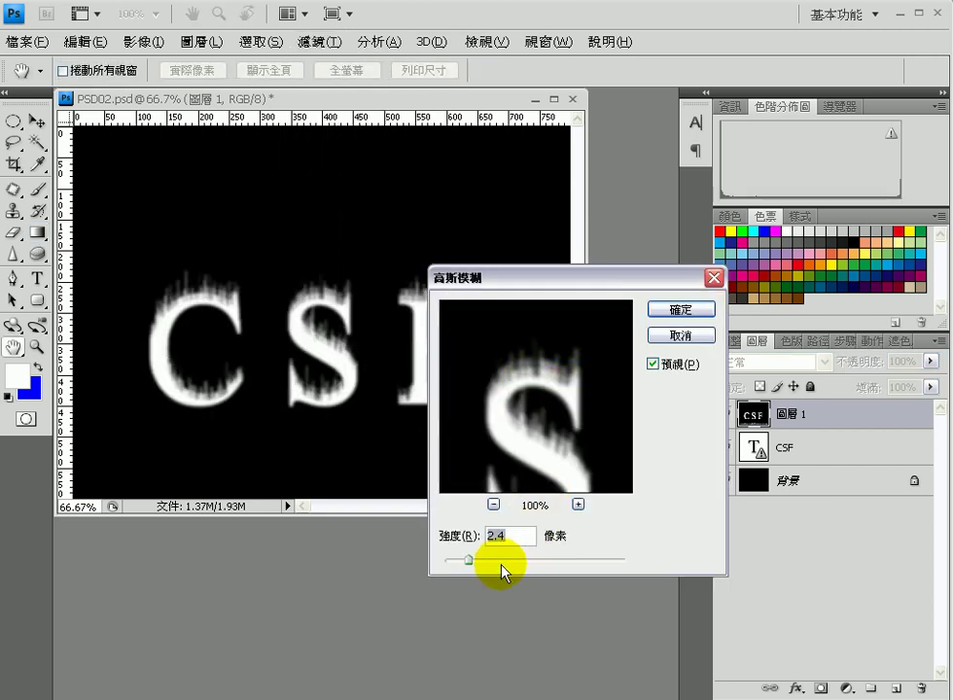
drag(471, 567, 479, 562)
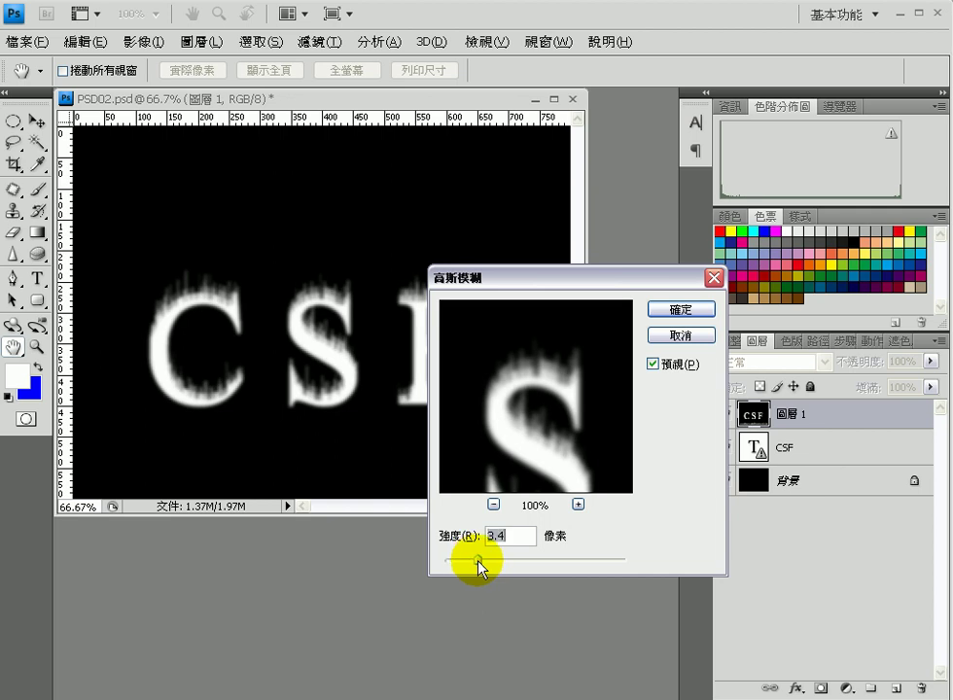
click(686, 311)
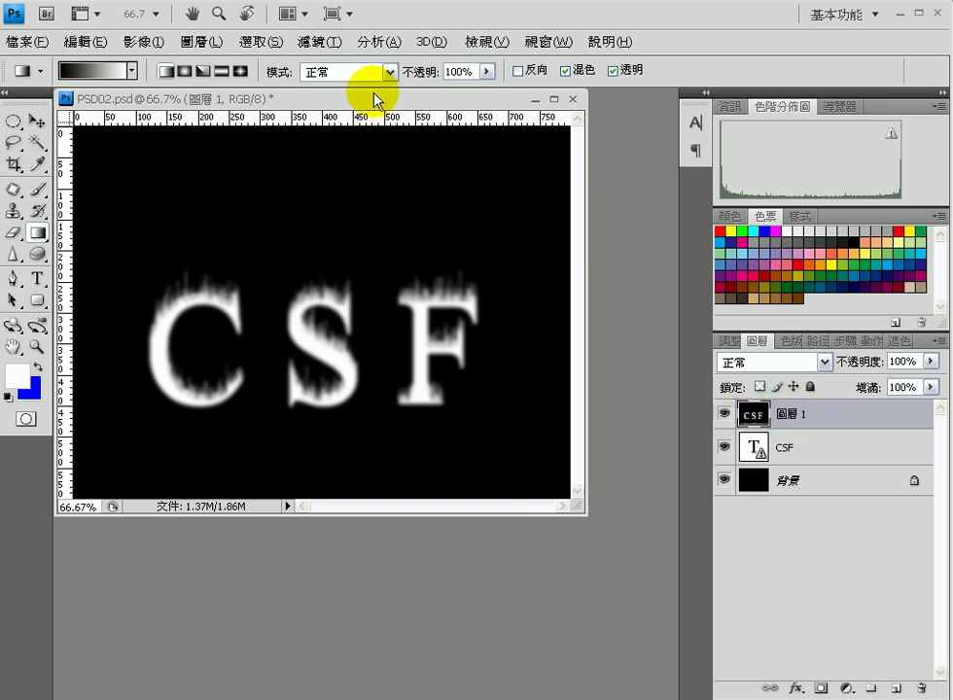
- Start Liquify on the layer and warp wavy flames upward from the top of the F, also distorting its inner and lower edges
click(305, 43)
click(343, 123)
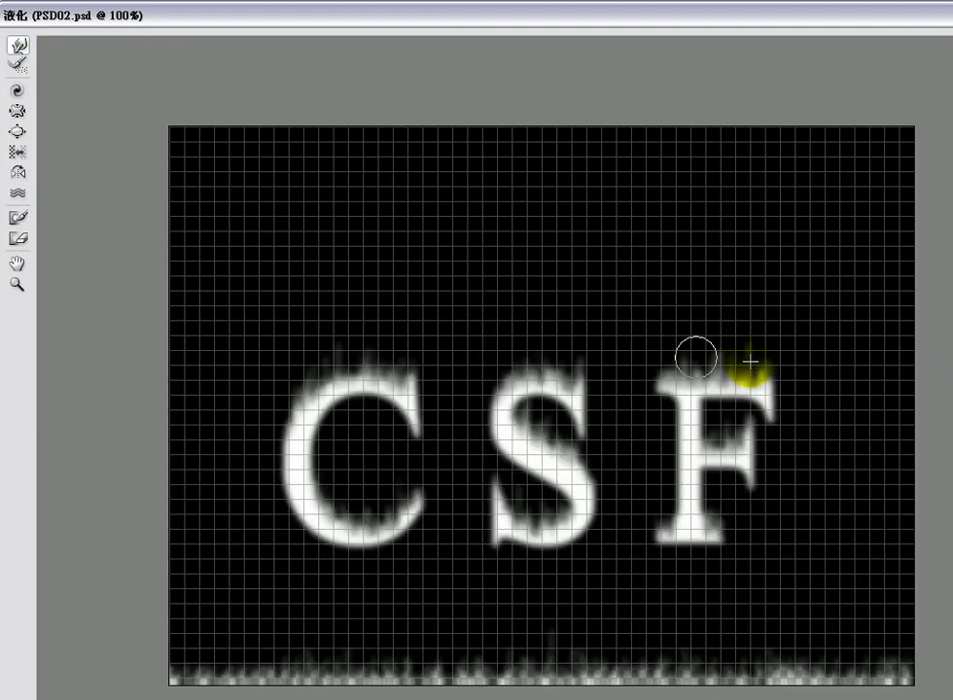
drag(803, 427, 764, 380)
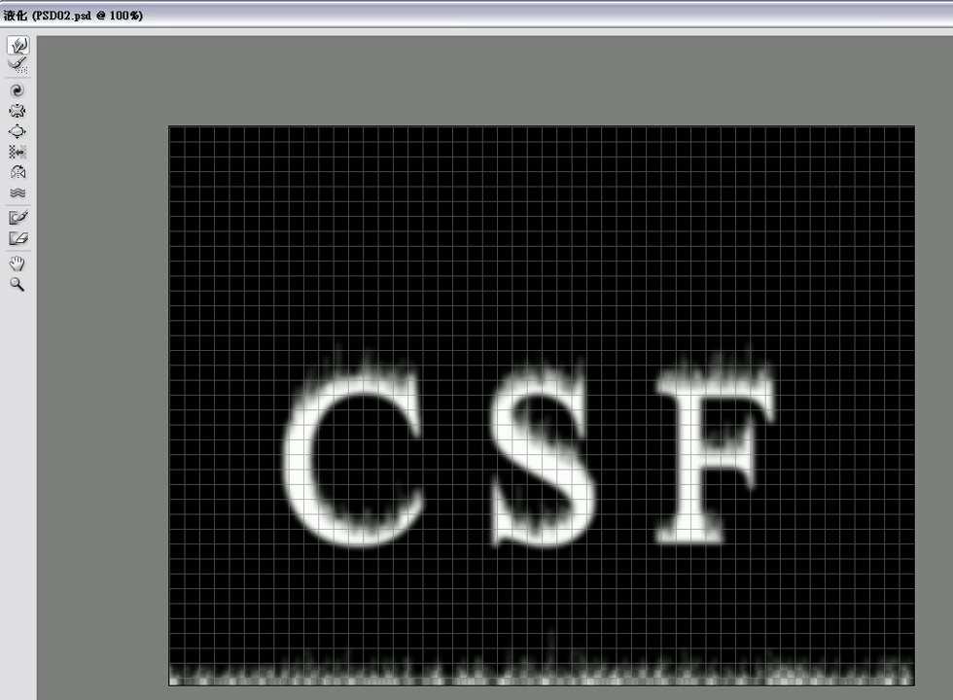
mouse_move(768, 375)
mouse_down()
mouse_move(748, 368)
mouse_move(737, 200)
mouse_up()
mouse_move(715, 362)
mouse_down()
mouse_move(707, 370)
mouse_move(717, 340)
mouse_move(710, 308)
mouse_up()
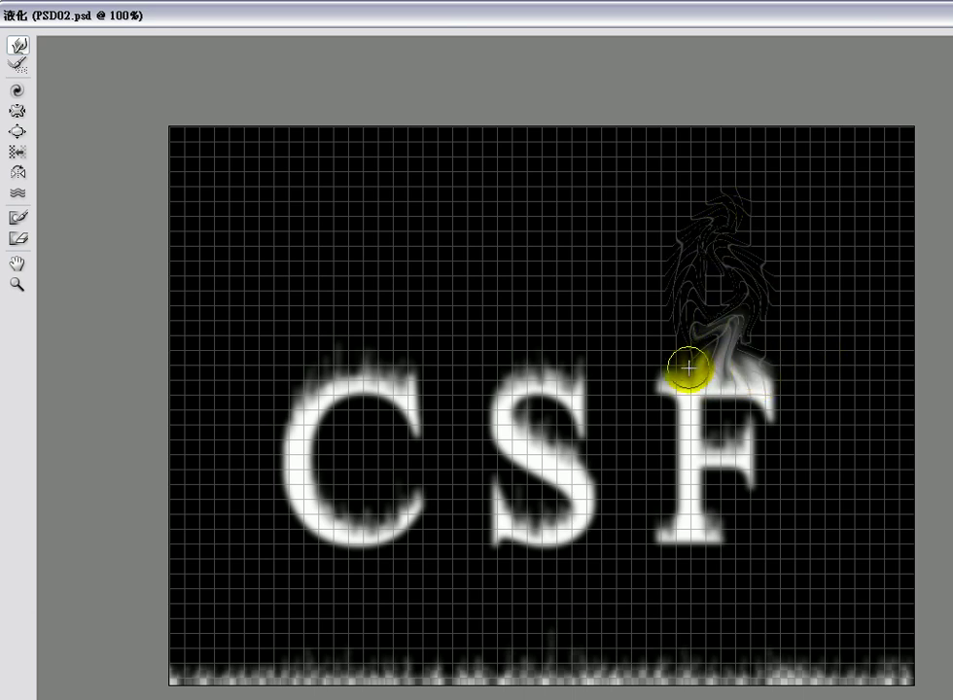
drag(689, 368, 676, 256)
mouse_move(690, 341)
mouse_down()
mouse_move(731, 327)
mouse_move(727, 249)
mouse_up()
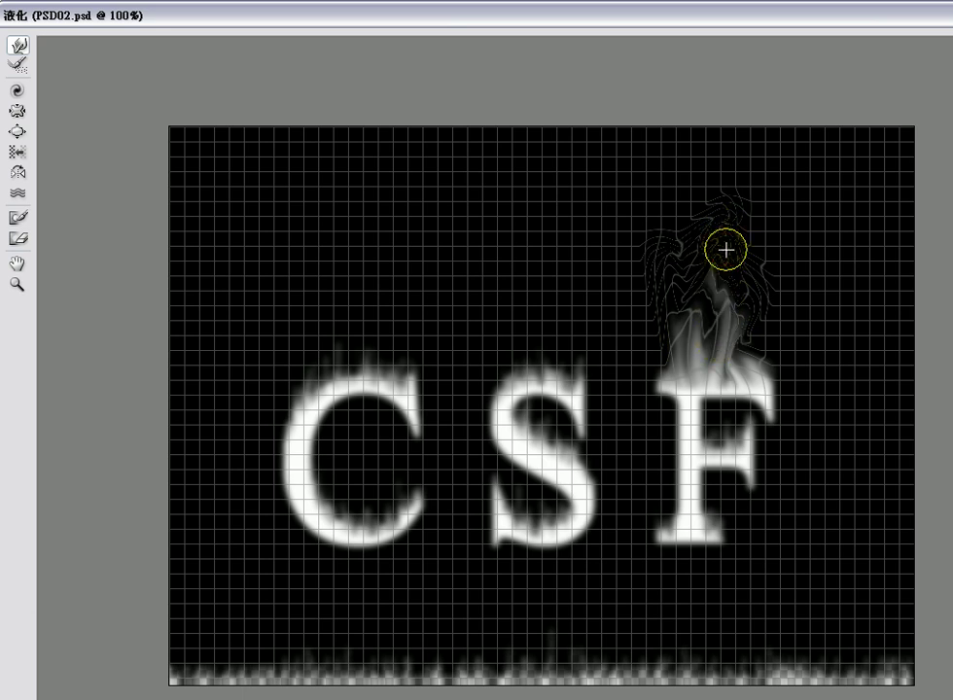
drag(677, 362, 664, 263)
mouse_move(719, 427)
mouse_down()
mouse_move(723, 438)
mouse_move(729, 425)
mouse_move(708, 468)
mouse_move(716, 507)
mouse_move(727, 496)
mouse_move(678, 504)
mouse_move(667, 485)
mouse_up()
- Warp several flame tongues upward from the top of the letter S, across its full width
click(582, 398)
drag(582, 397, 556, 288)
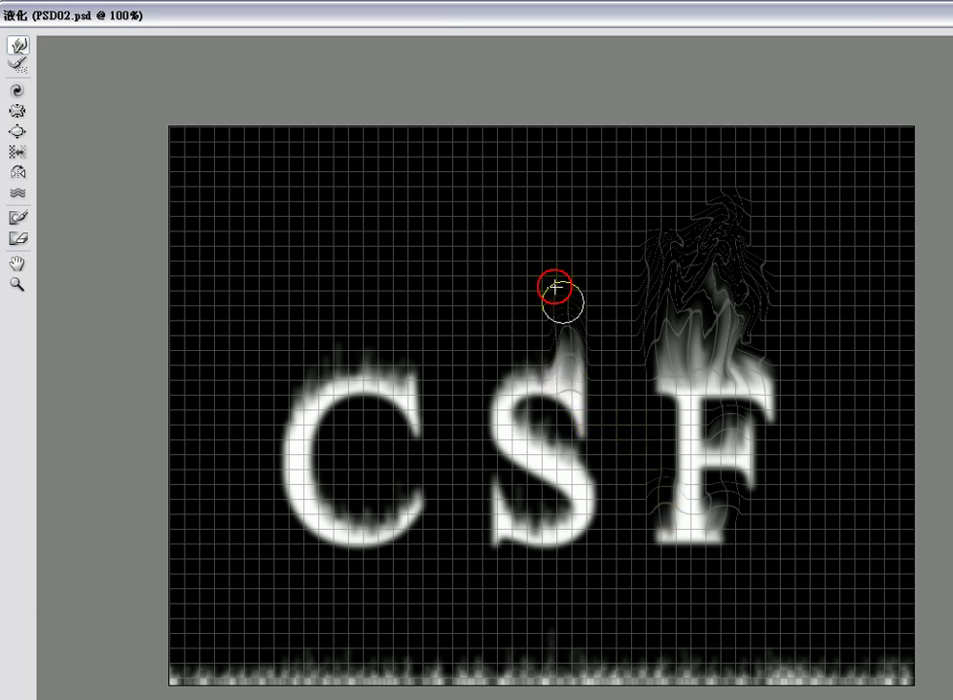
drag(542, 377, 502, 237)
click(525, 356)
mouse_move(525, 356)
mouse_down()
mouse_move(556, 329)
mouse_move(546, 340)
mouse_move(553, 239)
mouse_up()
click(559, 350)
drag(559, 348, 555, 249)
click(521, 372)
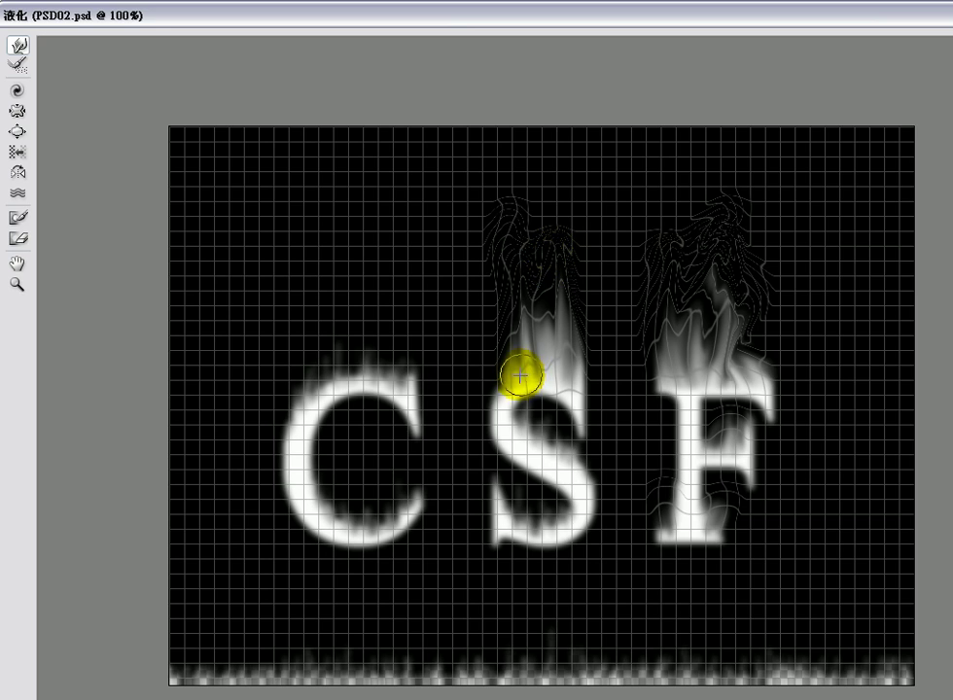
drag(521, 372, 487, 326)
click(500, 376)
drag(489, 394, 487, 241)
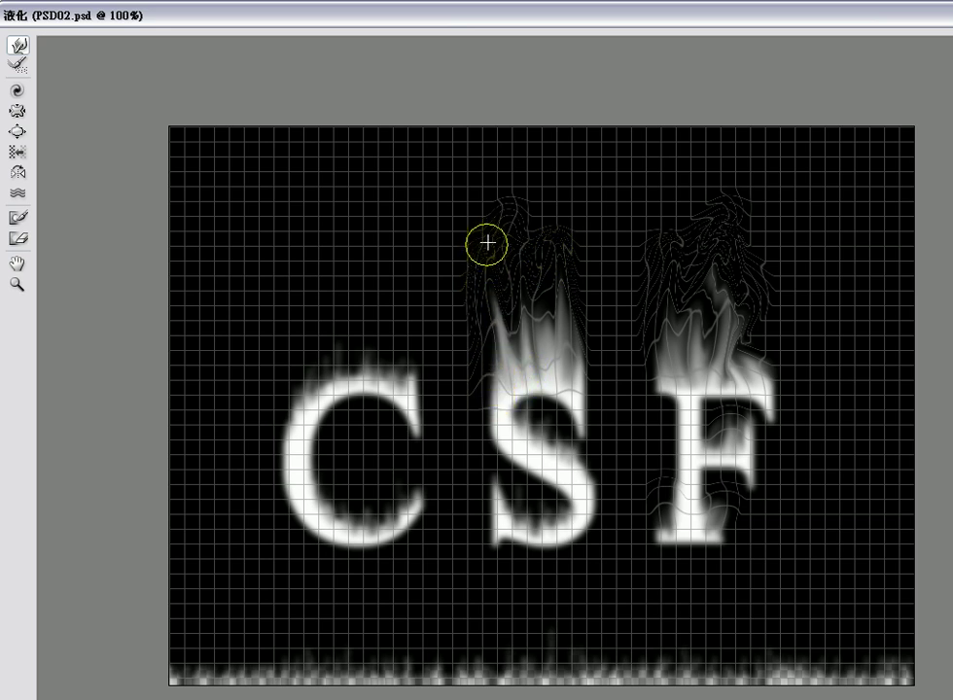
- Warp flames upward from the top and inner bottom curve of the letter C, and apply the Liquify distortion
drag(408, 382, 396, 260)
drag(369, 368, 397, 314)
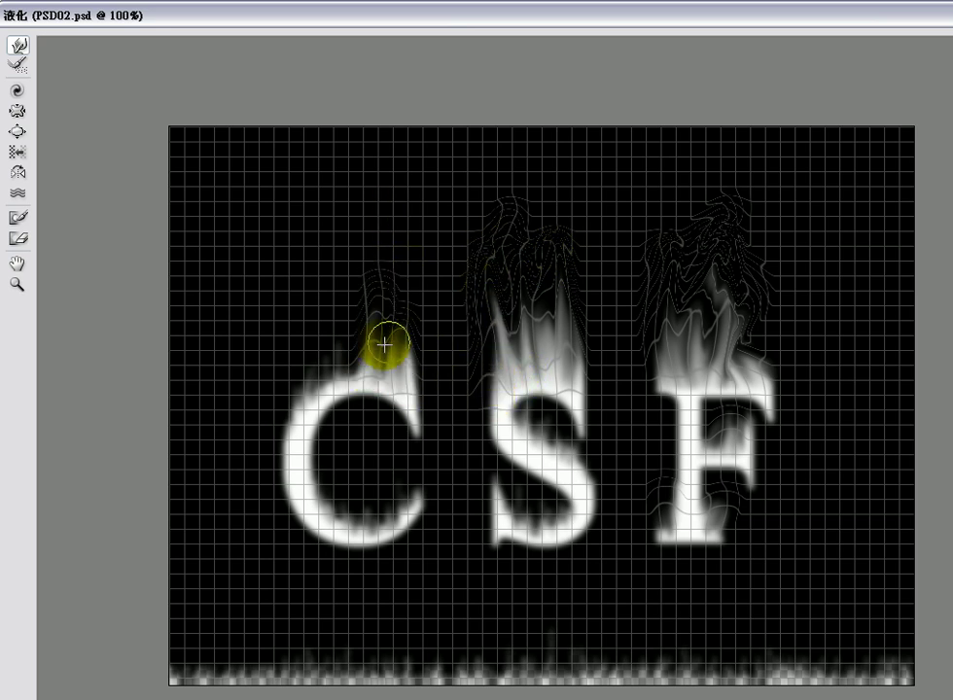
mouse_move(341, 363)
mouse_down()
mouse_move(365, 228)
mouse_move(356, 340)
mouse_move(323, 366)
mouse_move(318, 354)
mouse_move(348, 247)
mouse_move(300, 386)
mouse_move(319, 331)
mouse_move(381, 236)
mouse_up()
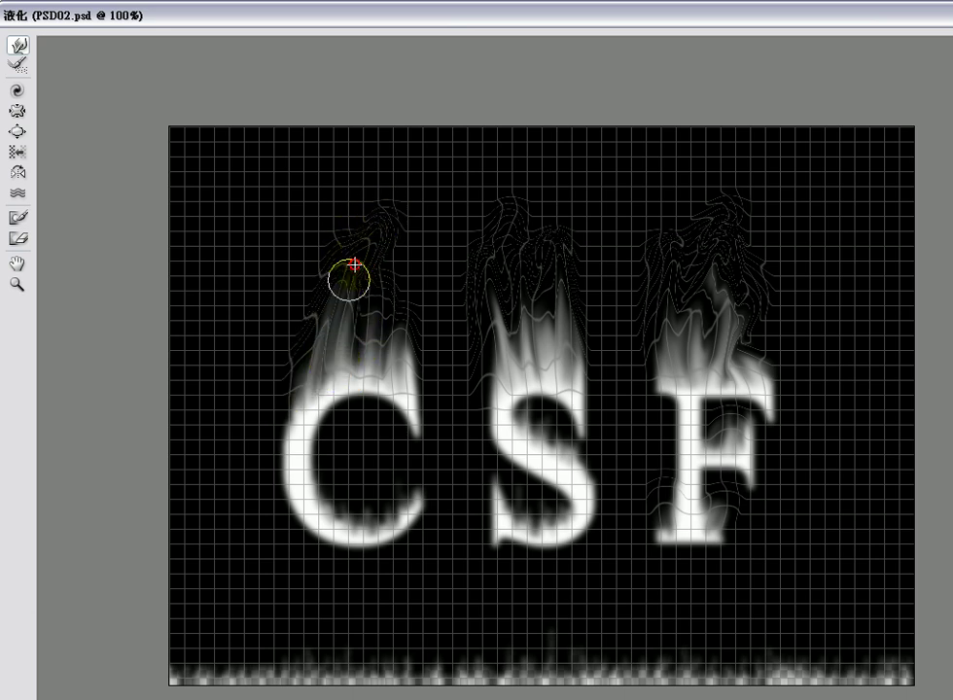
drag(362, 333, 419, 202)
drag(378, 327, 403, 237)
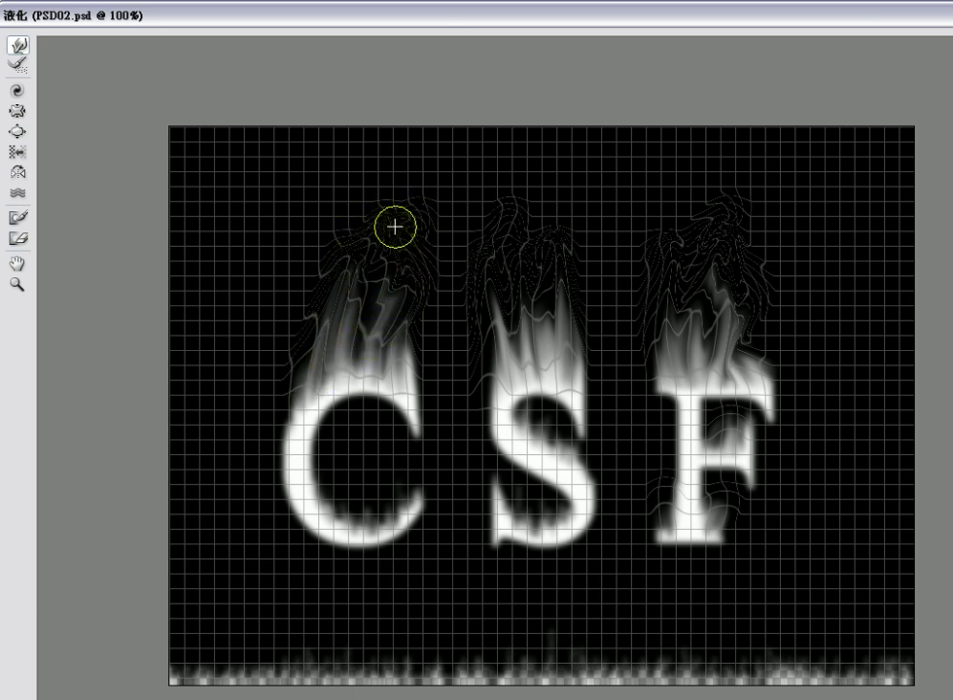
mouse_move(353, 334)
mouse_down()
mouse_move(298, 298)
mouse_move(270, 240)
mouse_move(338, 310)
mouse_move(348, 235)
mouse_move(361, 284)
mouse_move(351, 303)
mouse_move(412, 233)
mouse_up()
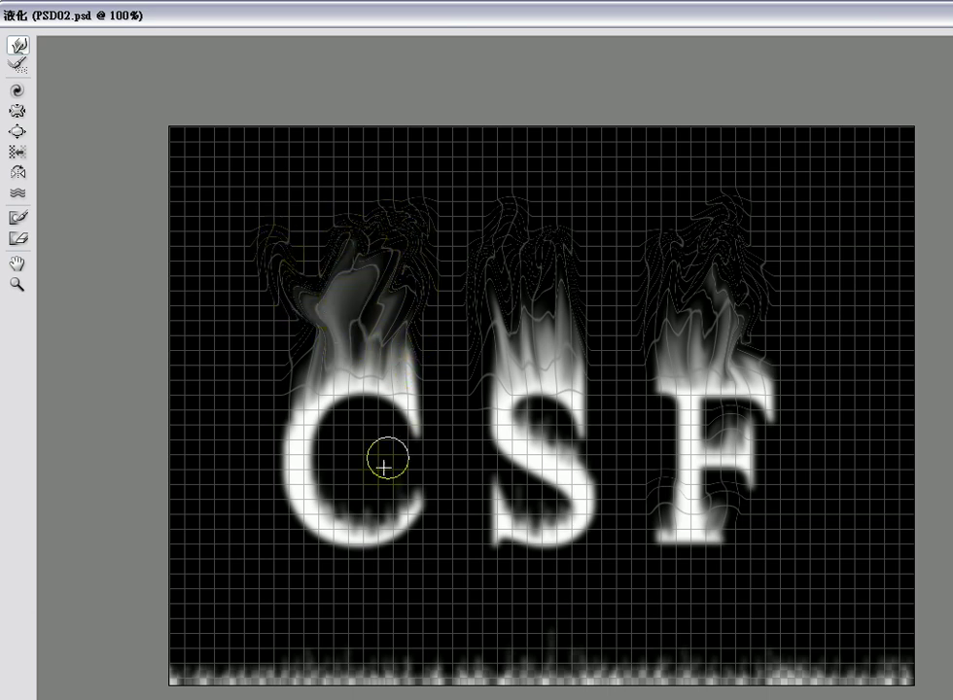
drag(359, 512, 374, 475)
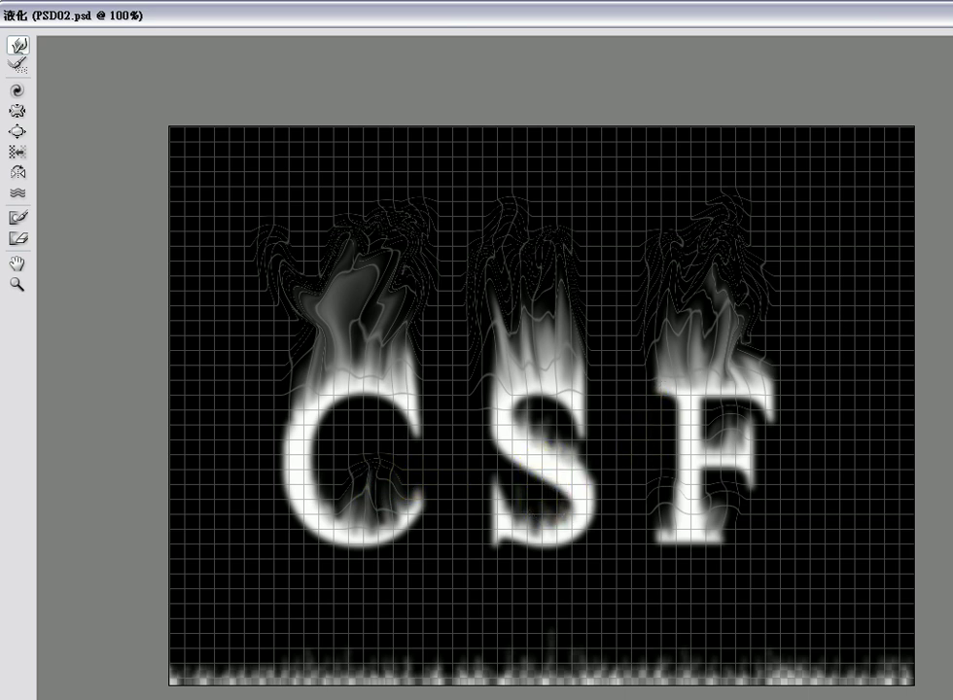
key(Return)
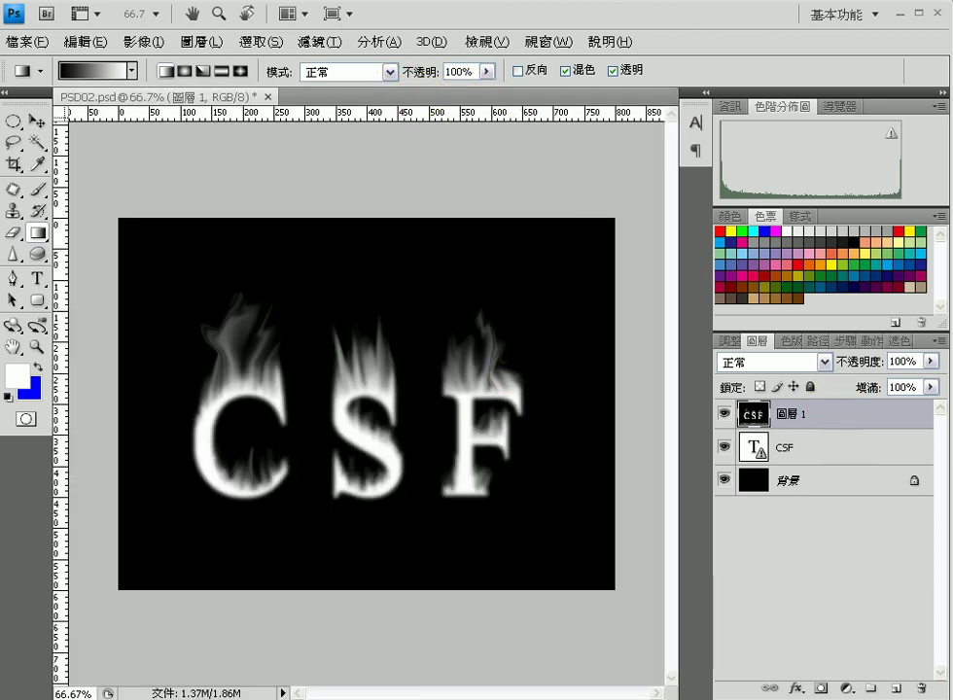
- Add a Hue/Saturation adjustment layer with colorize enabled, hue 47 and saturation 65, to tint the flames golden
click(849, 690)
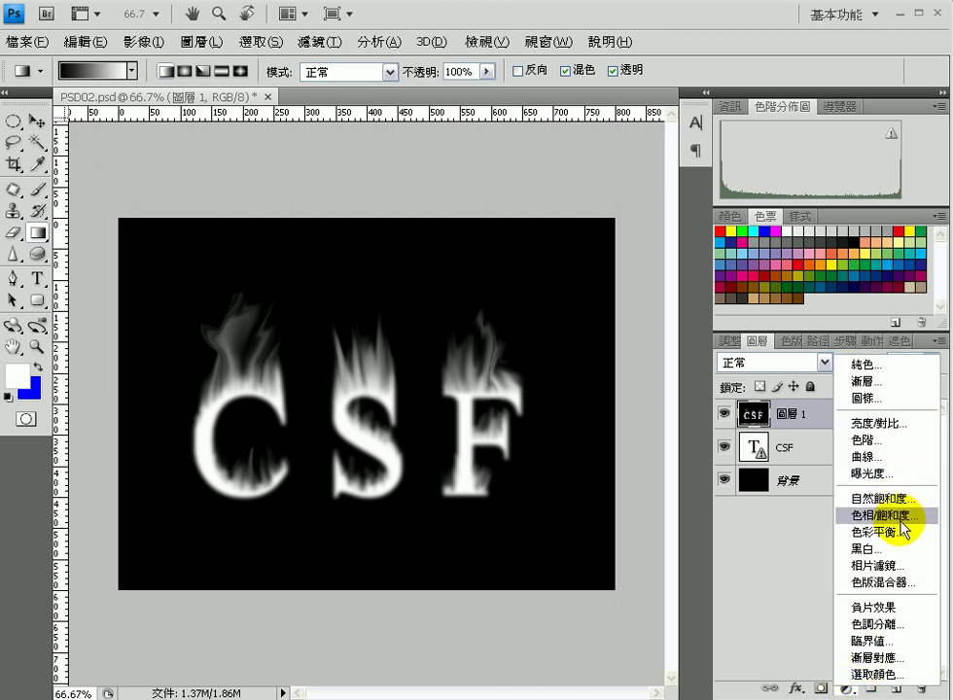
click(902, 515)
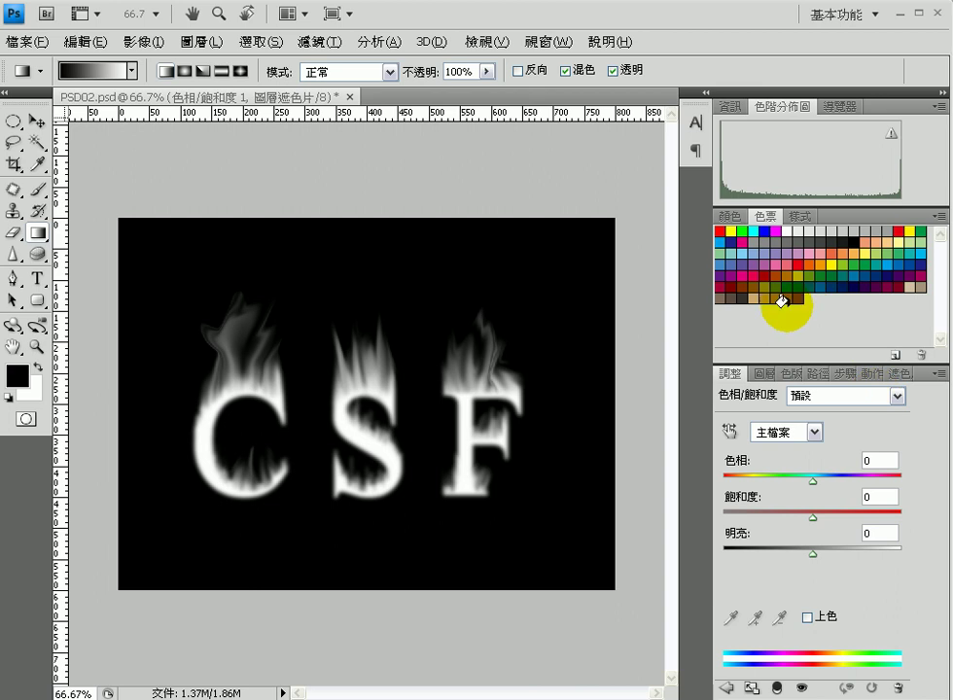
click(806, 617)
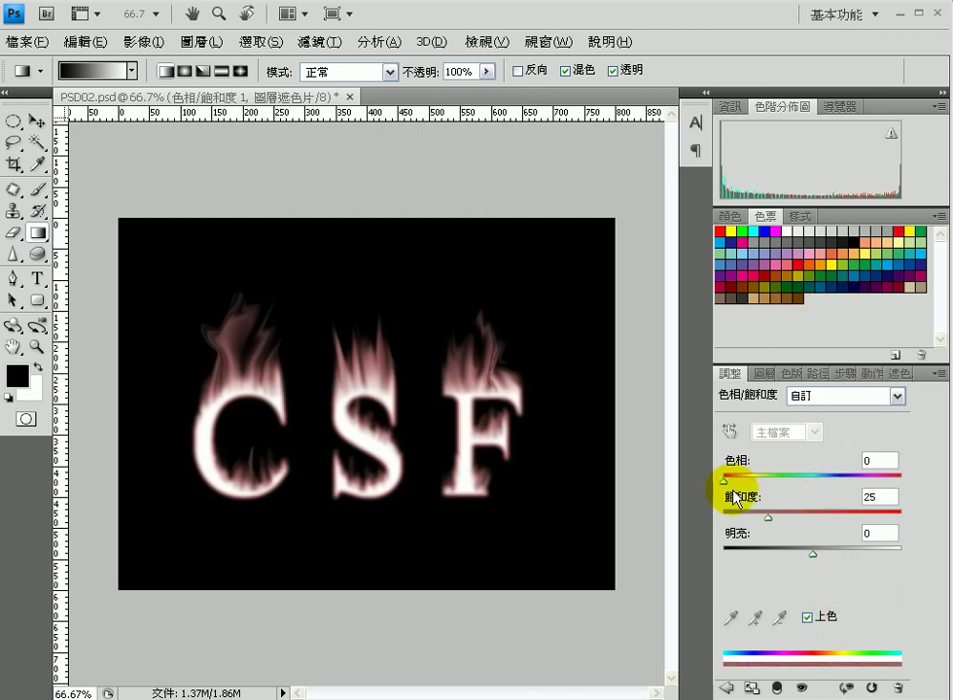
drag(768, 517, 833, 518)
drag(736, 484, 745, 484)
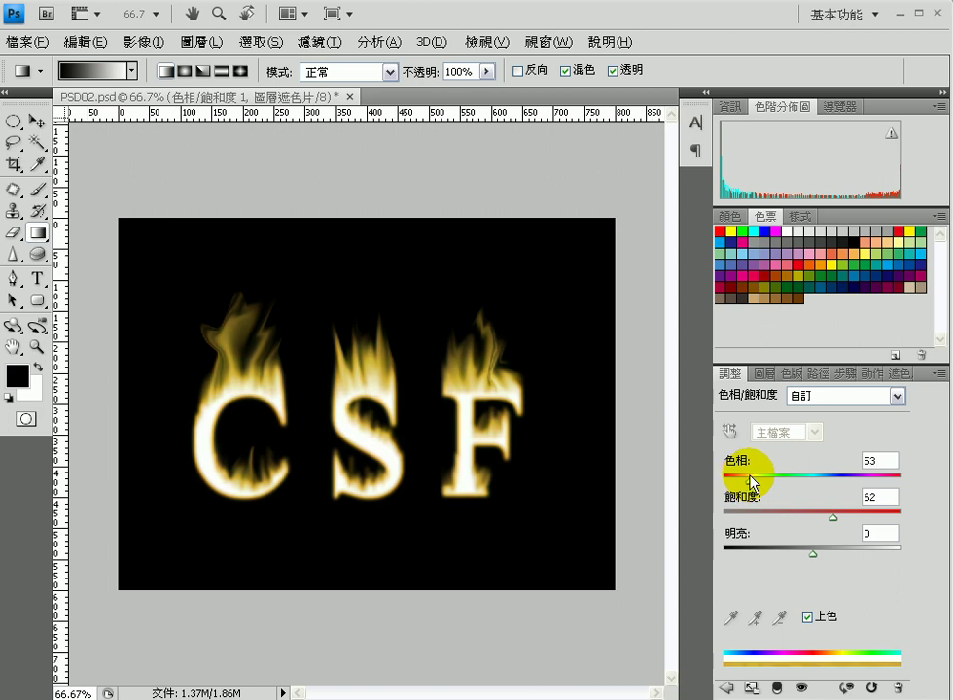
drag(752, 480, 747, 481)
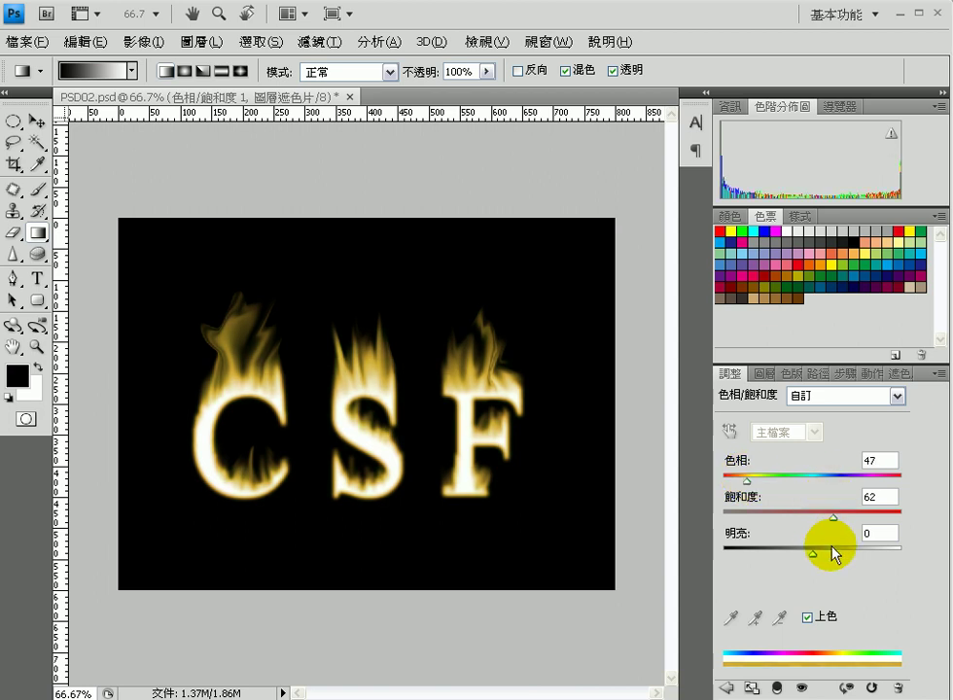
drag(840, 523, 841, 522)
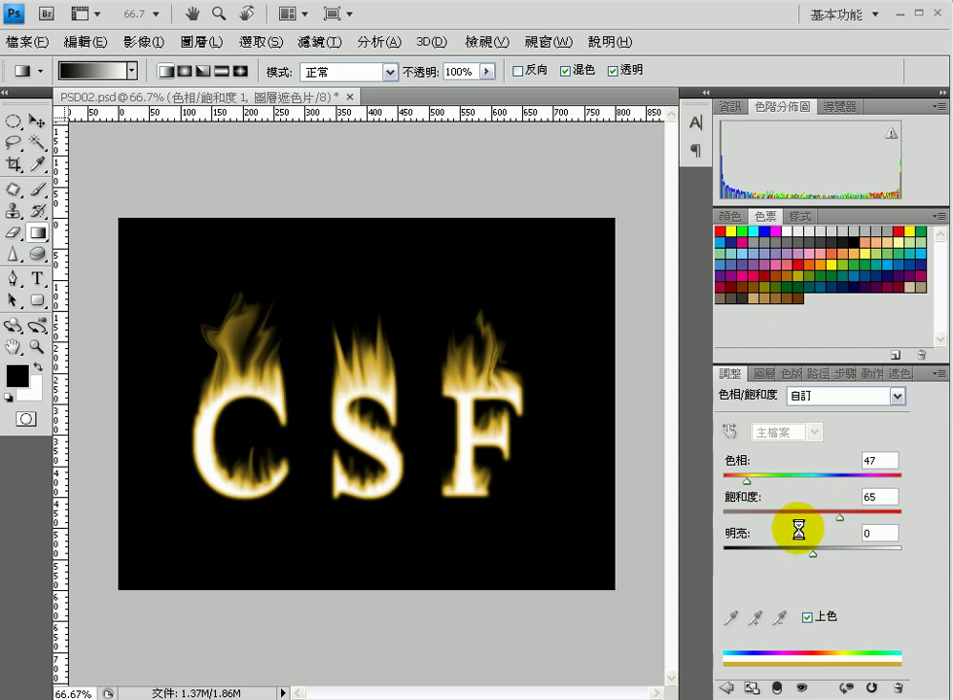
- Add a second Hue/Saturation adjustment layer with colorize enabled, hue 0 and saturation 72, to tint the flames red
click(763, 374)
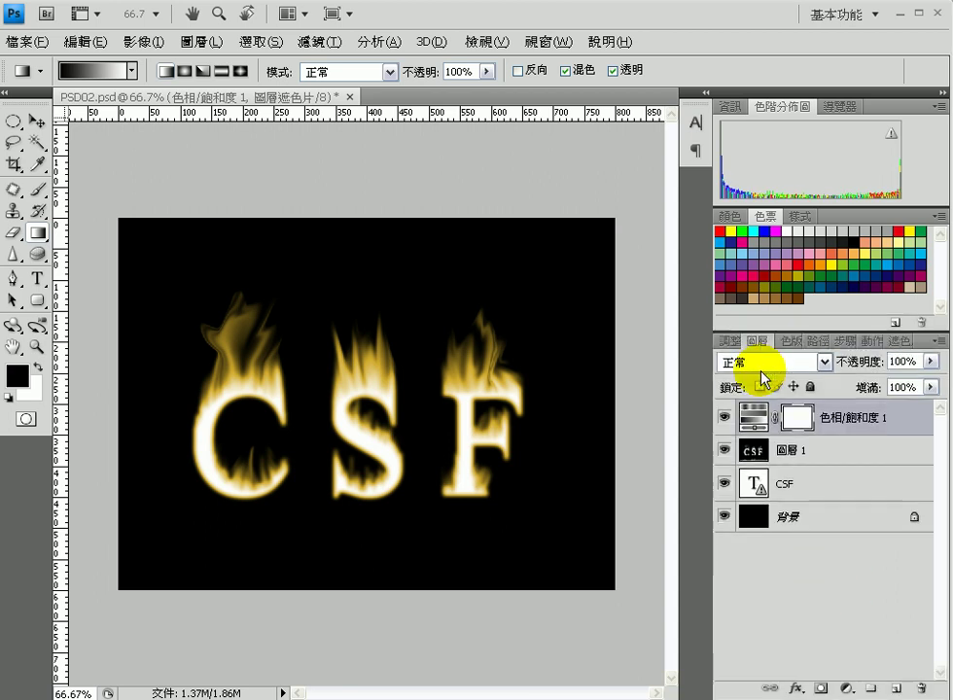
click(848, 688)
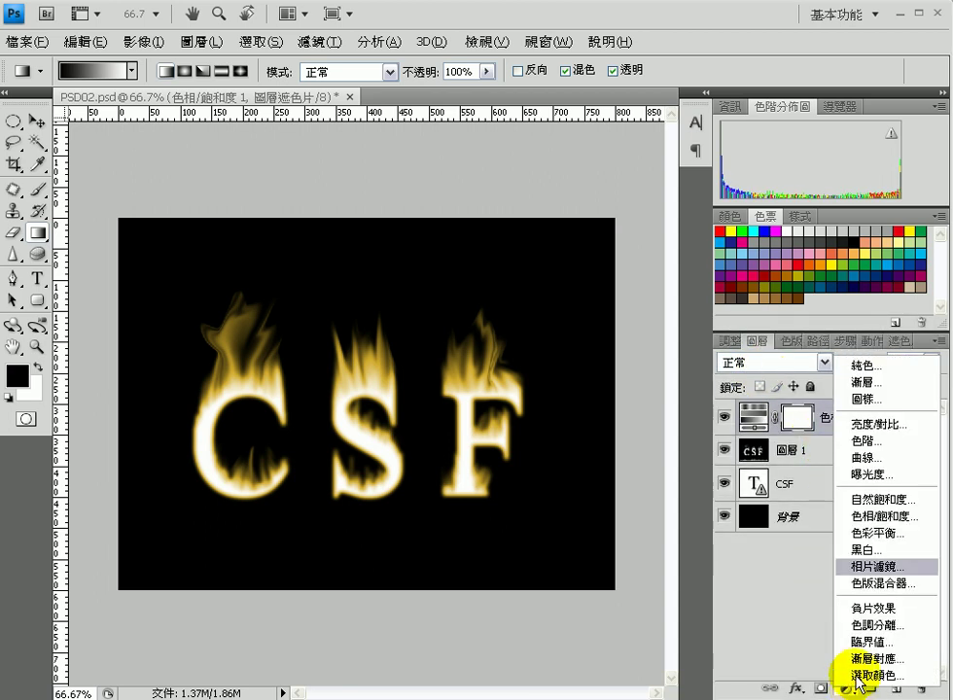
click(856, 516)
click(808, 617)
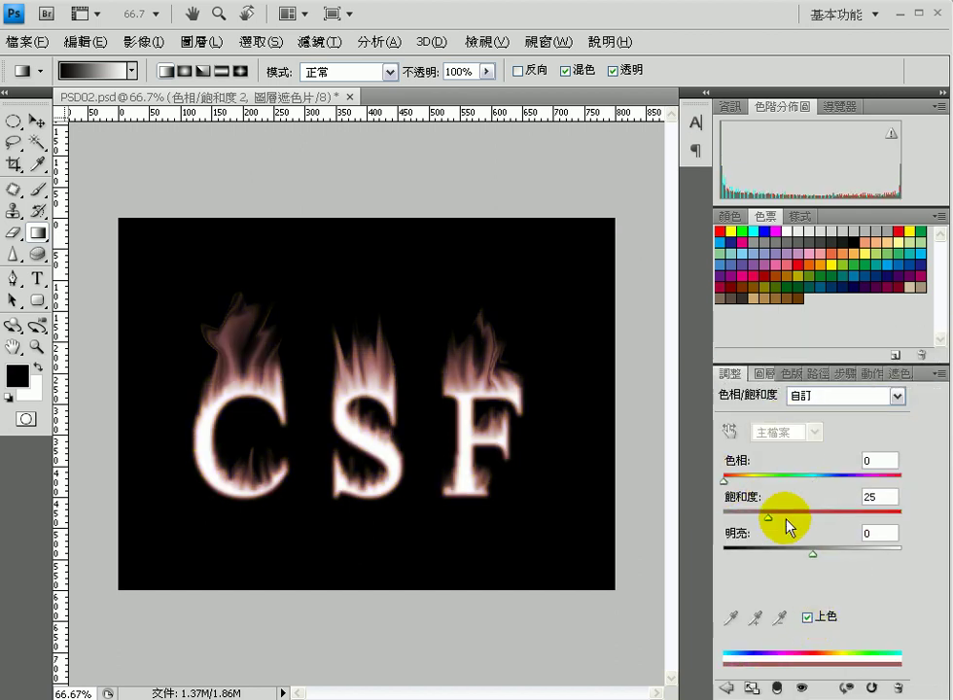
drag(768, 518, 852, 530)
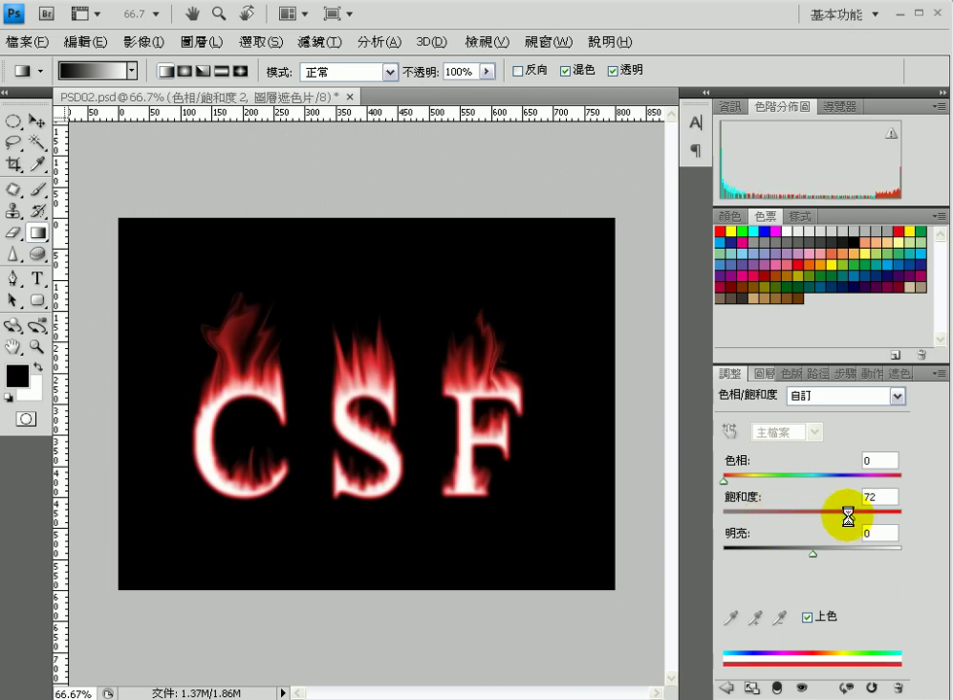
- Set the blending mode of the second Hue/Saturation adjustment layer to Overlay (覆蓋)
click(761, 374)
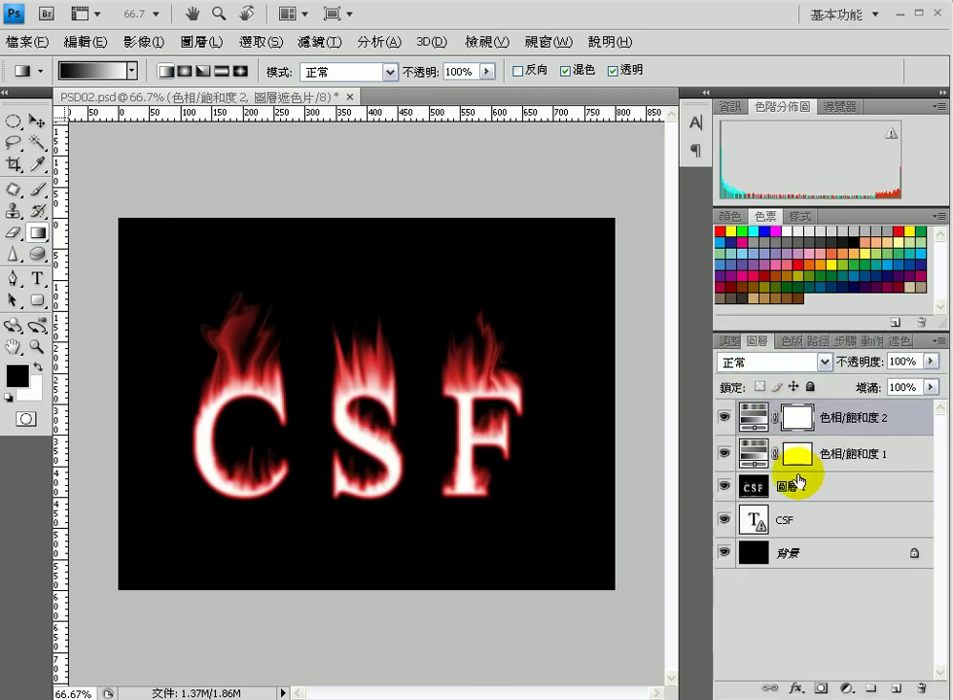
click(802, 361)
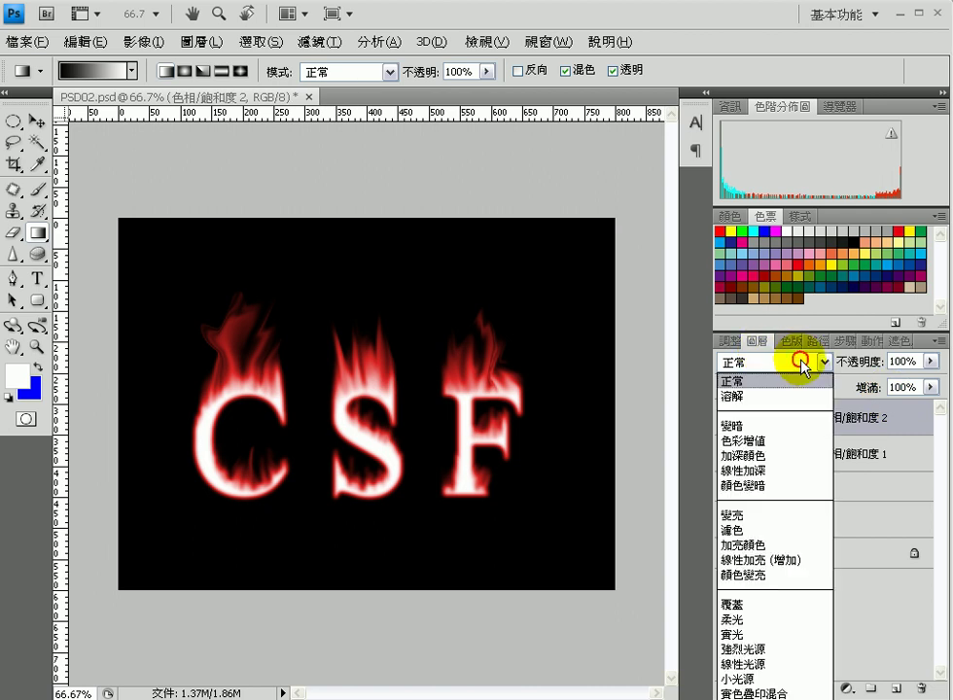
click(778, 605)
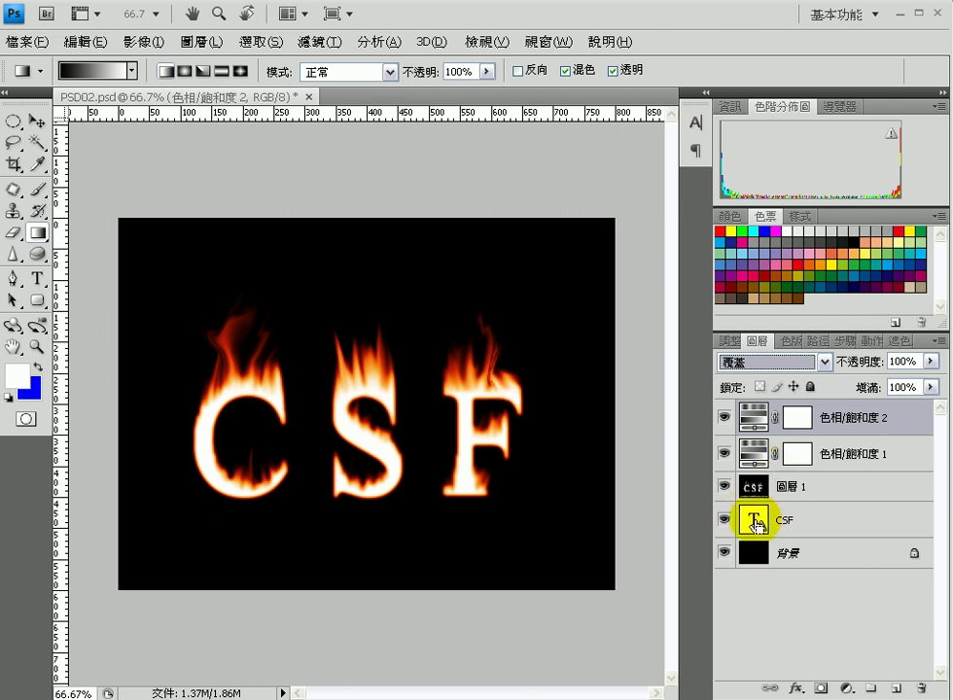
- Load the outline of the CSF text layer as a selection and fill it with black at 100% opacity on a new top layer
ctrl+click(756, 525)
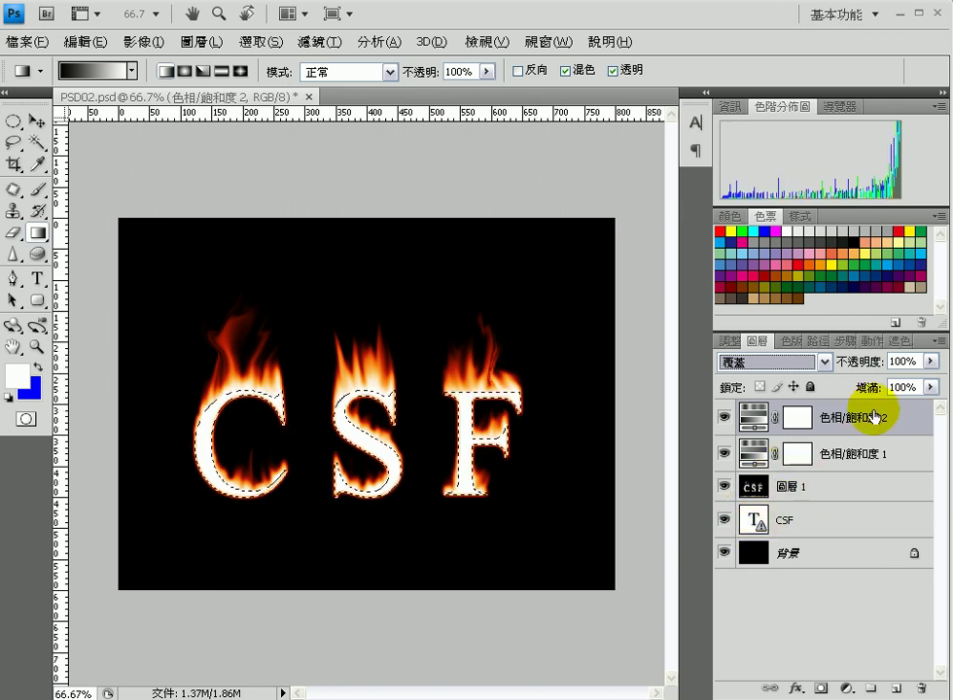
click(897, 689)
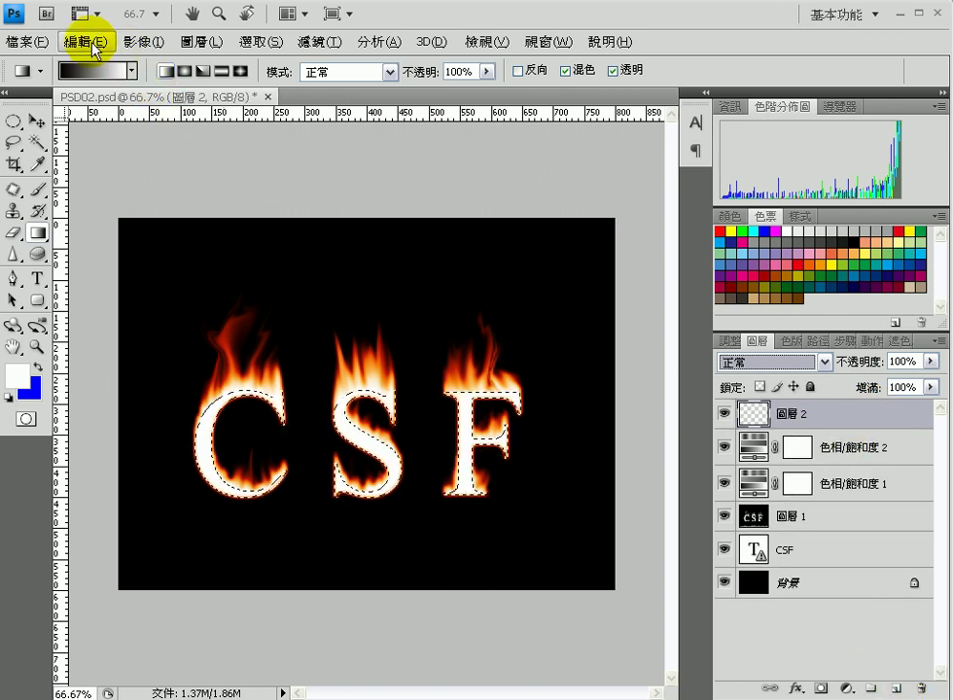
click(147, 46)
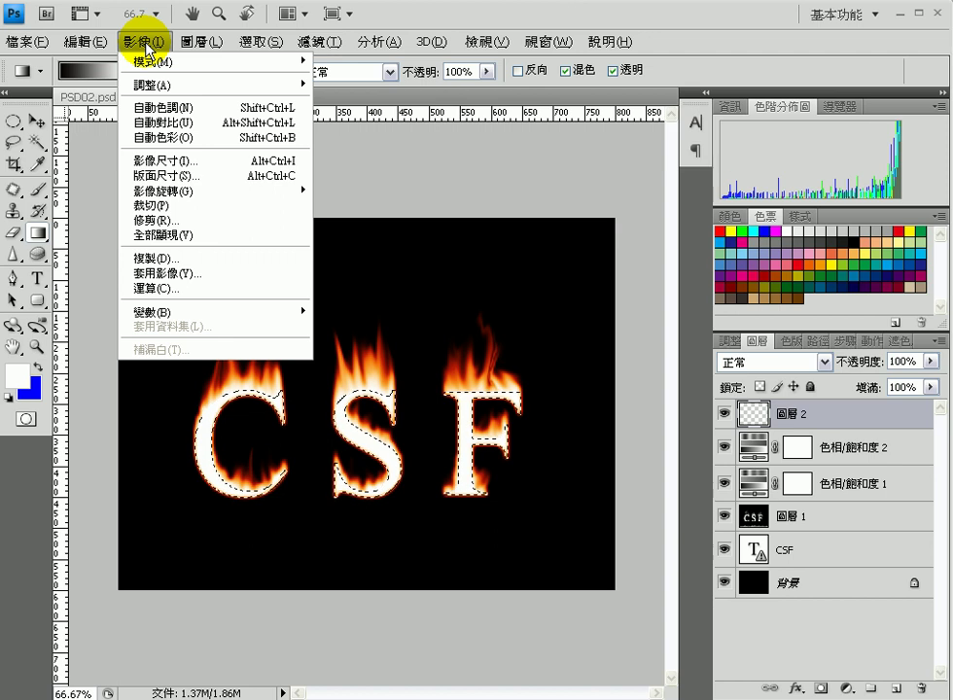
mouse_move(96, 39)
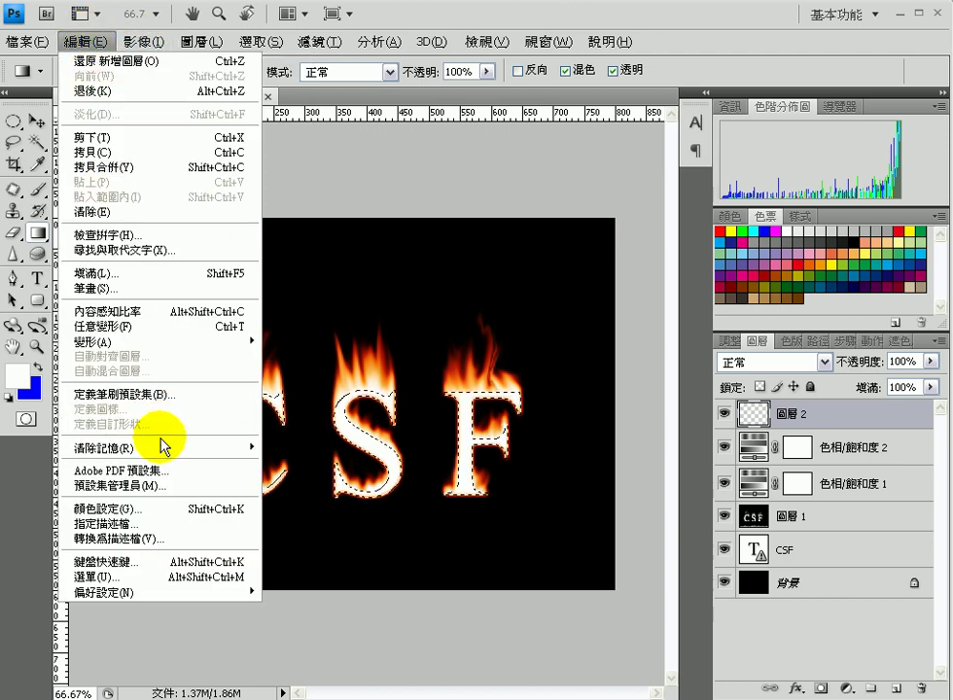
click(149, 274)
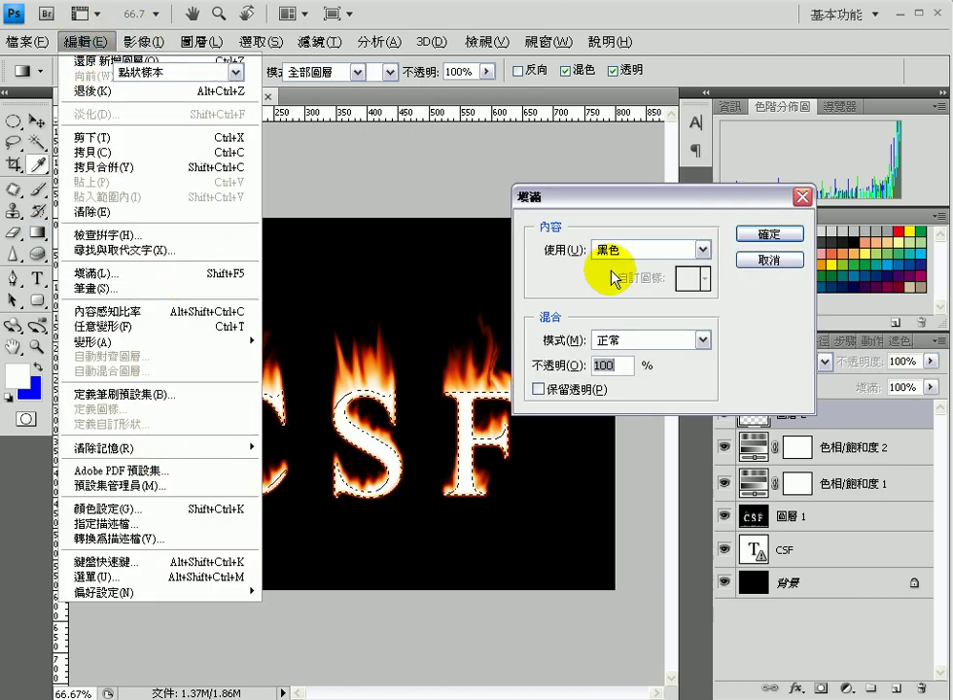
click(658, 251)
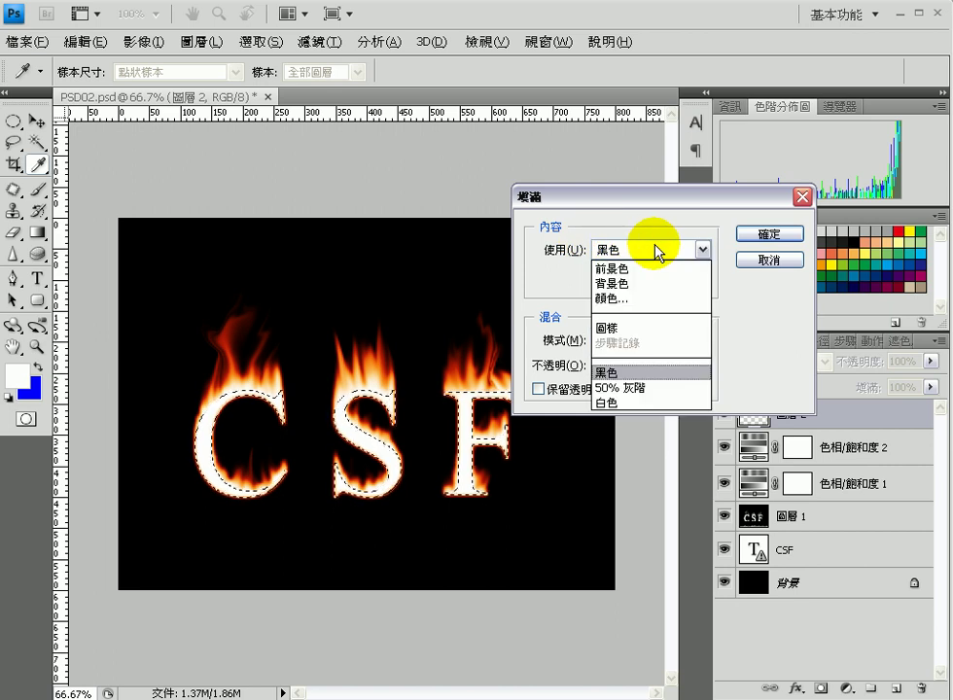
click(659, 374)
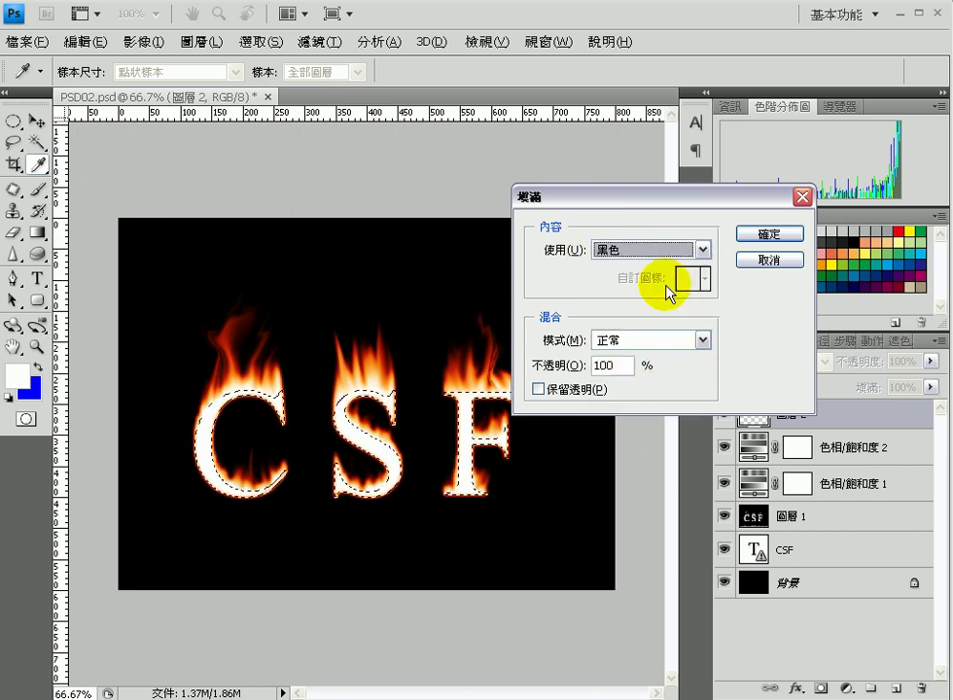
click(737, 235)
- Add a layer mask to the black letters layer and draw a vertical black-to-white linear gradient down through the letters
key(g)
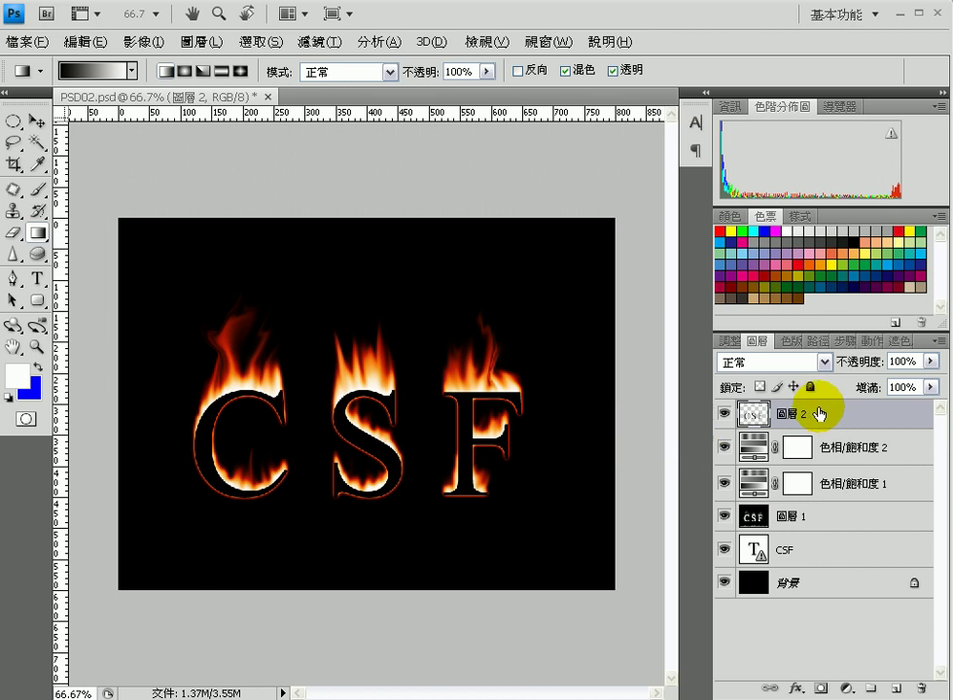
click(820, 690)
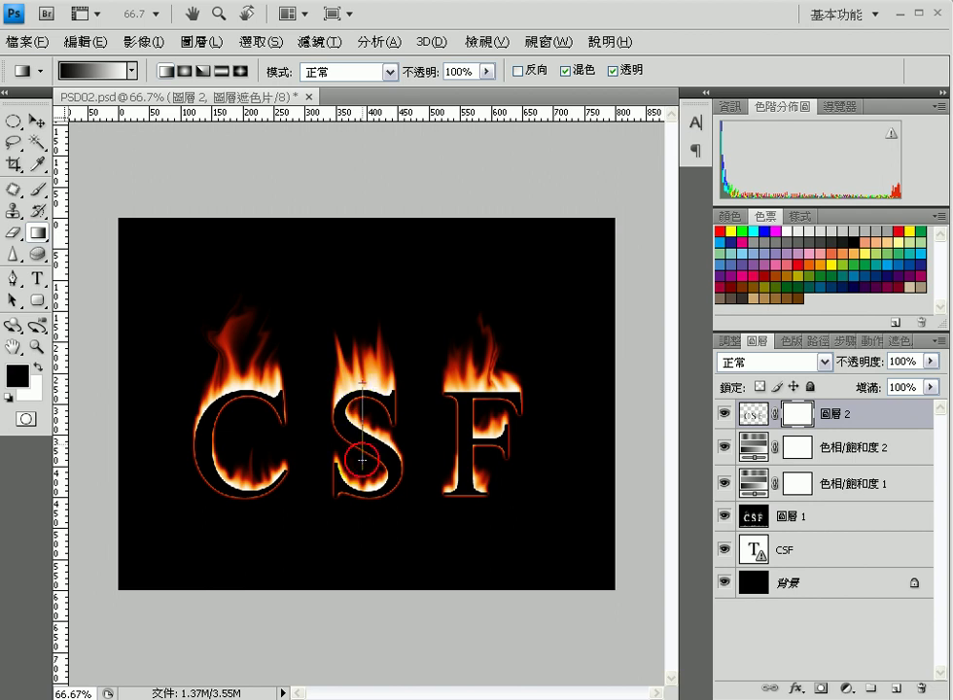
drag(361, 478, 434, 594)
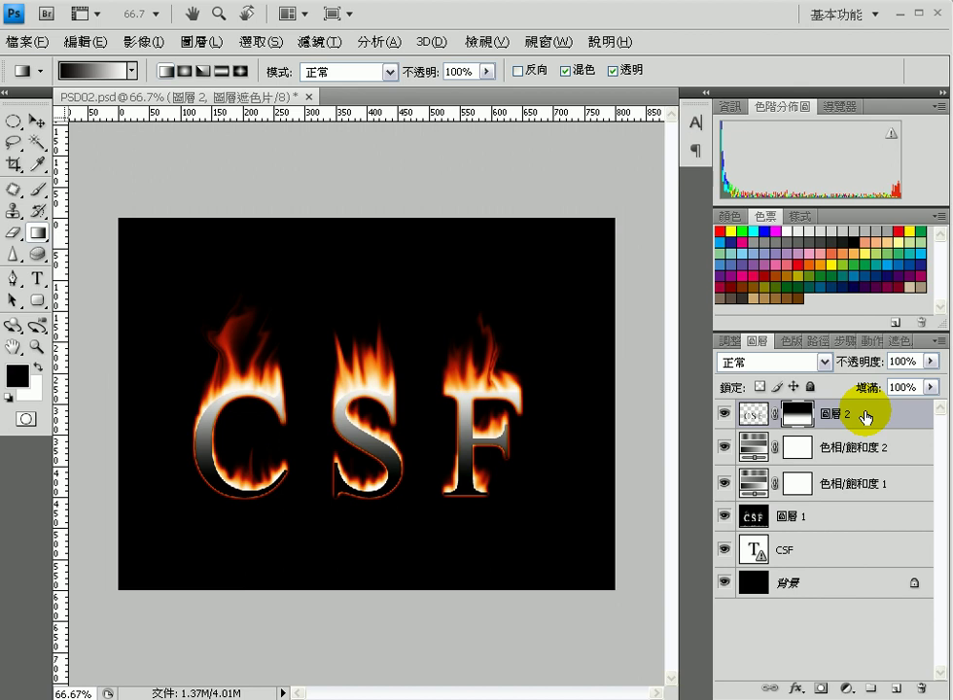
- Stamp all visible layers into a new top layer and set it to Screen (濾色) blending at 70% opacity
key(ctrl+shift+alt+e)
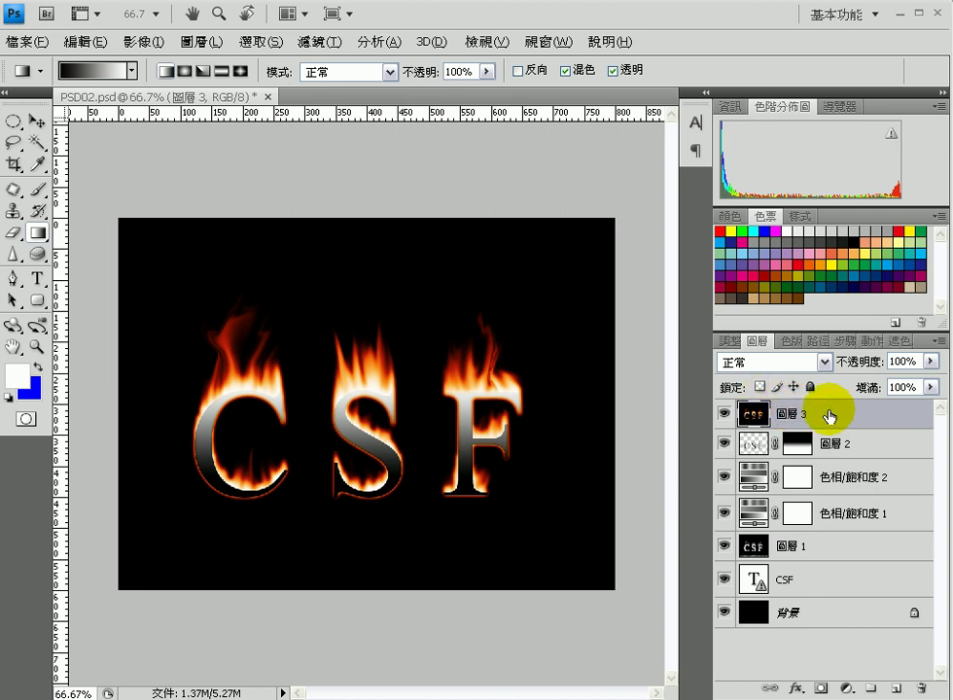
click(823, 362)
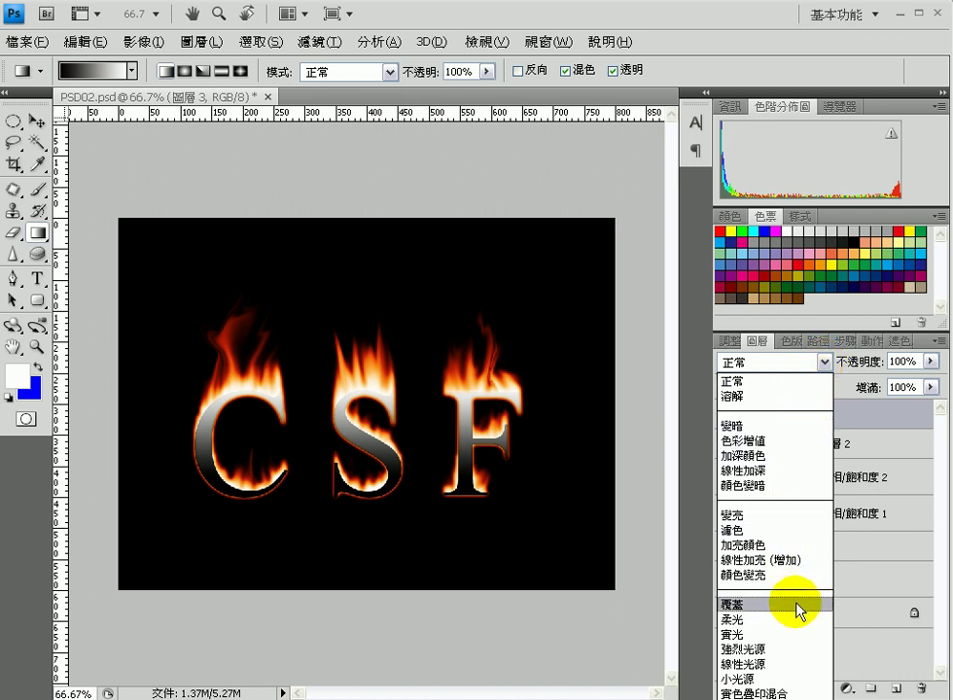
click(787, 530)
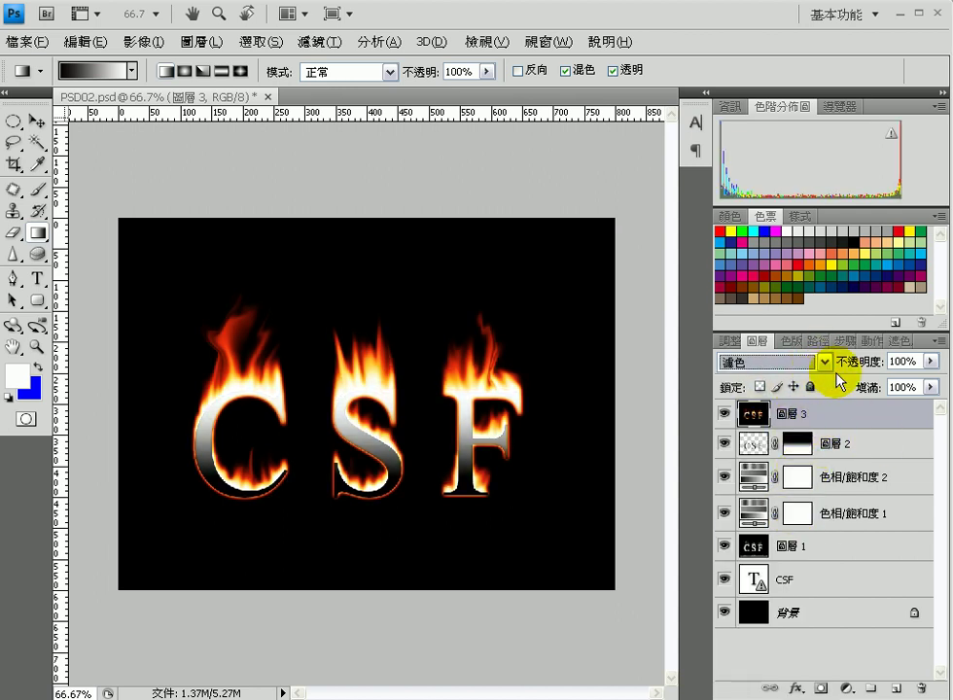
click(930, 361)
drag(933, 387, 901, 384)
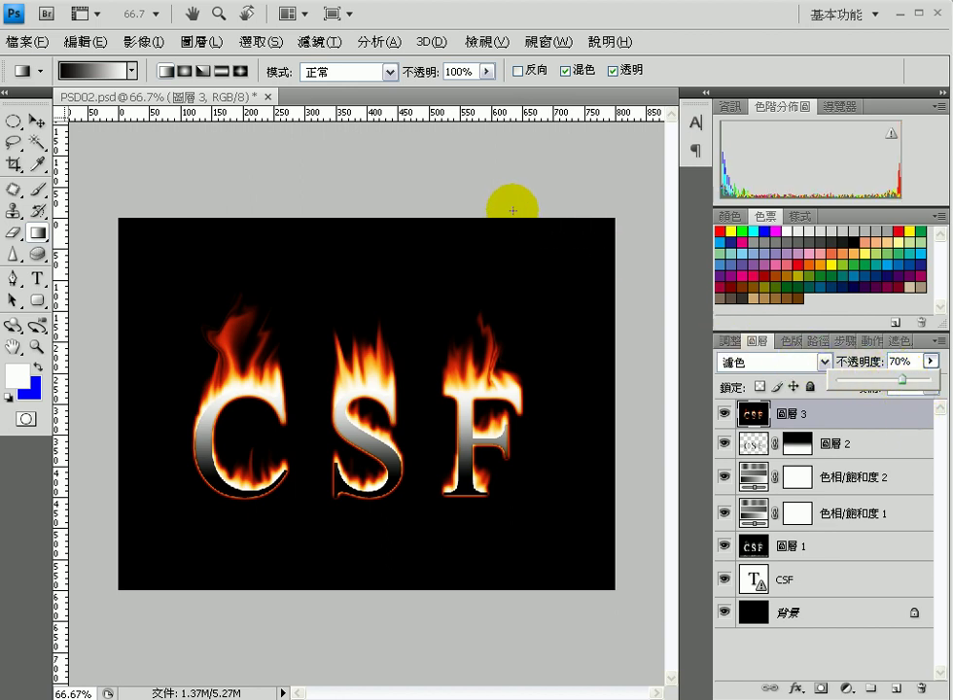
- Stamp all visible layers into another new top layer and flip it vertically
click(36, 120)
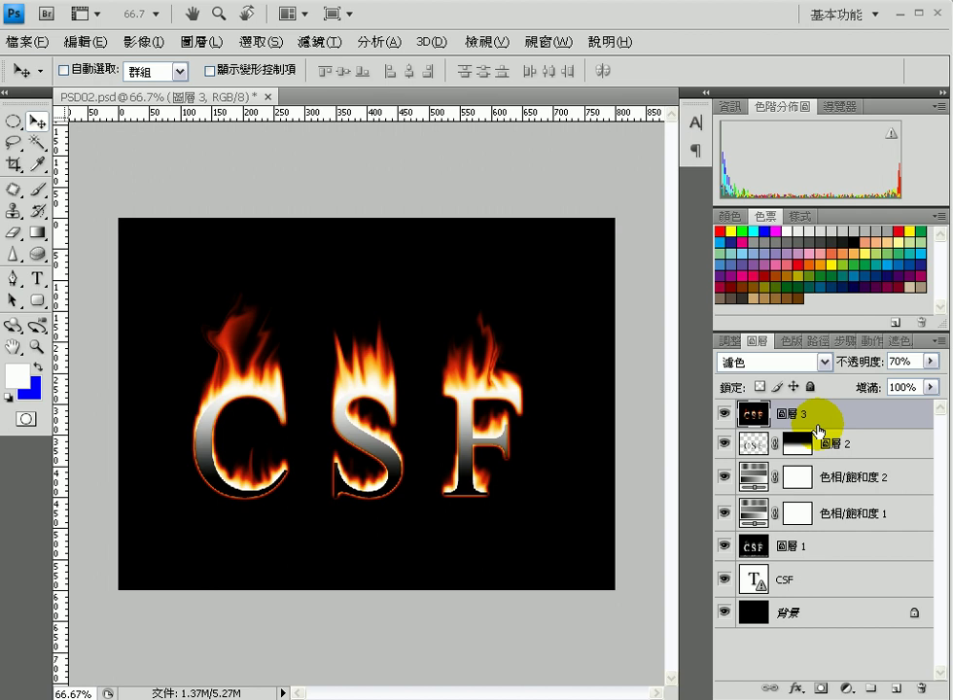
key(ctrl+alt+shift+e)
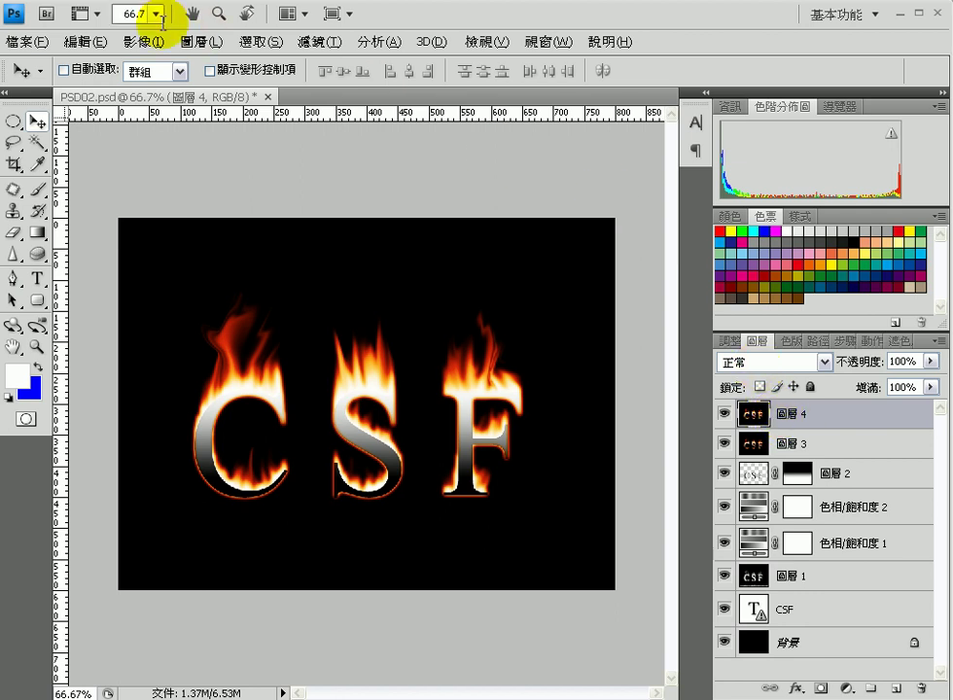
click(81, 42)
mouse_move(123, 265)
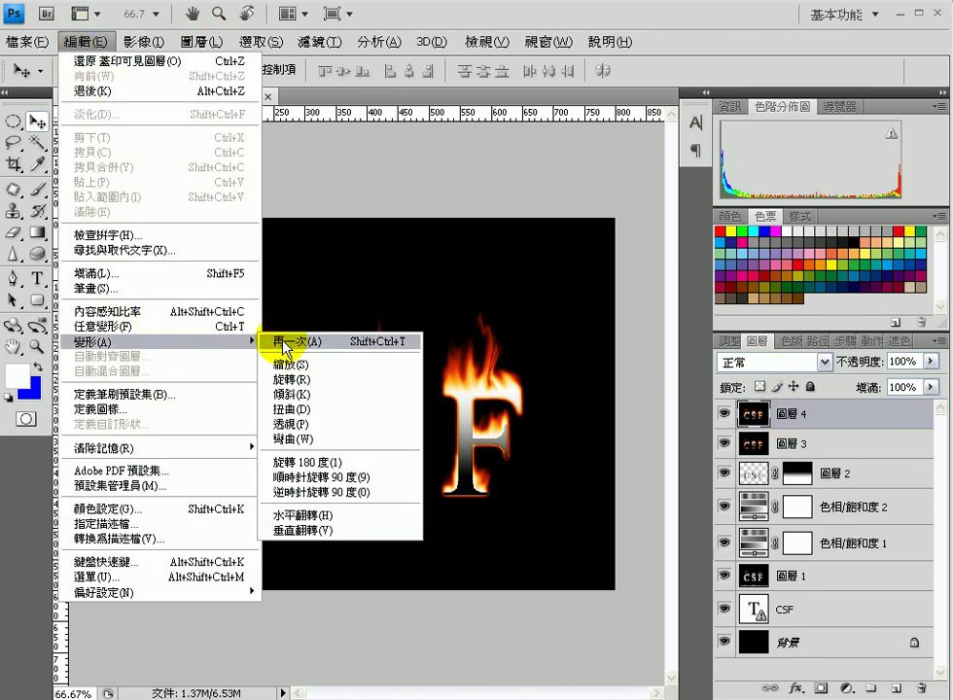
click(350, 530)
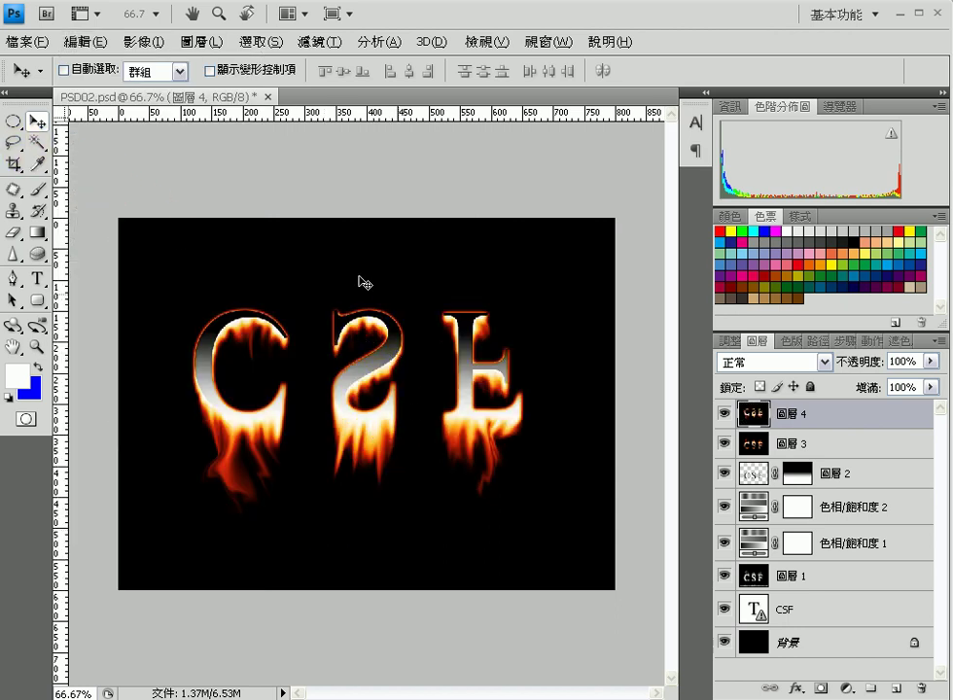
- Place the flipped copy directly beneath the letters as a reflection, using Screen (濾色) blending and 40% opacity
drag(377, 392, 366, 521)
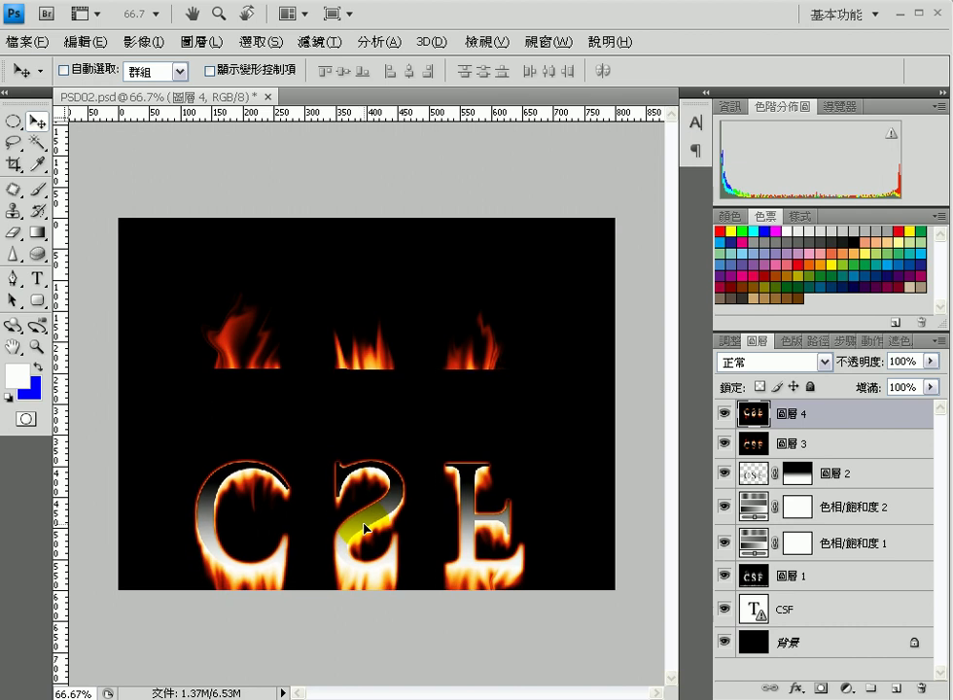
click(825, 363)
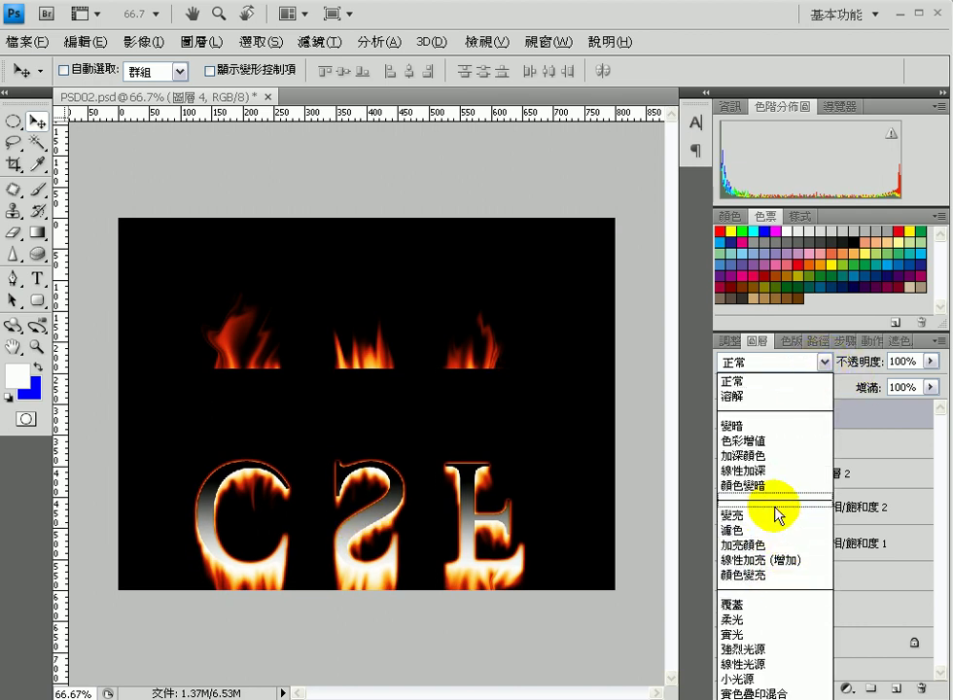
click(777, 530)
drag(478, 526, 377, 564)
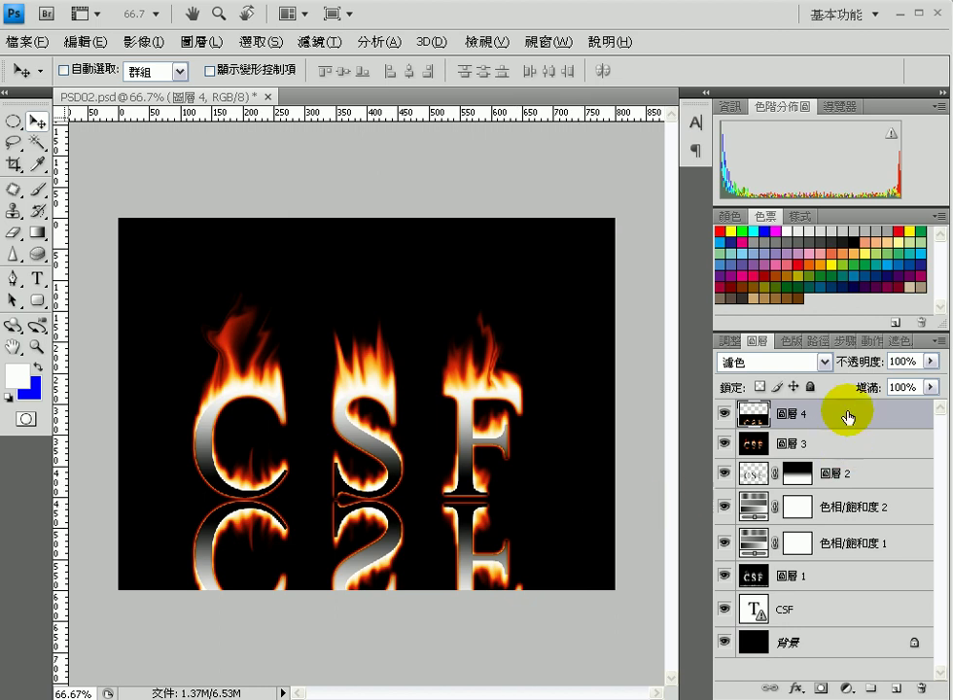
click(917, 361)
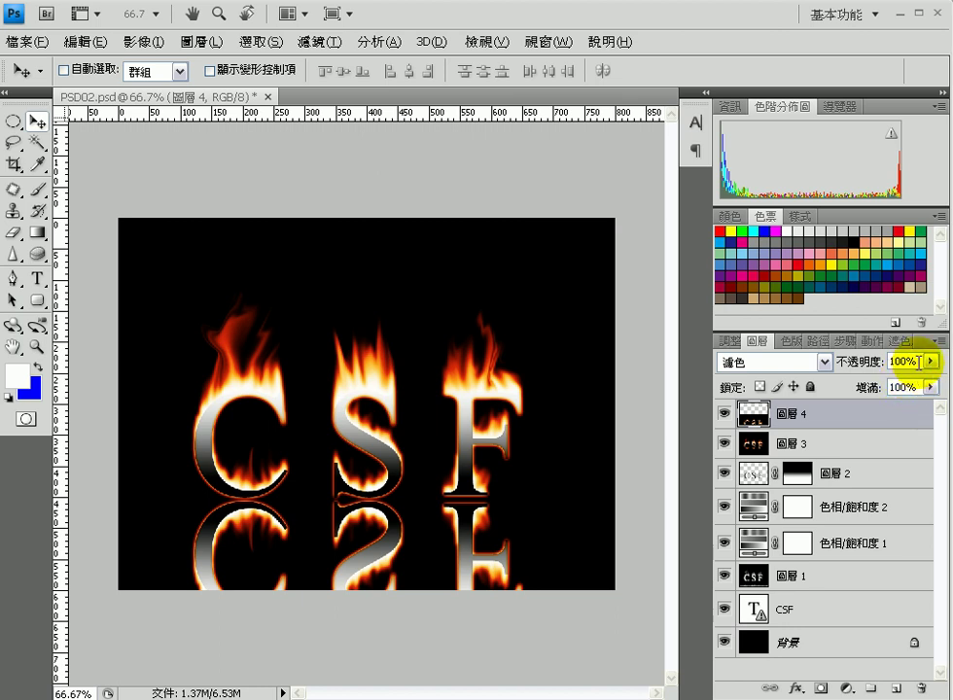
text(40)
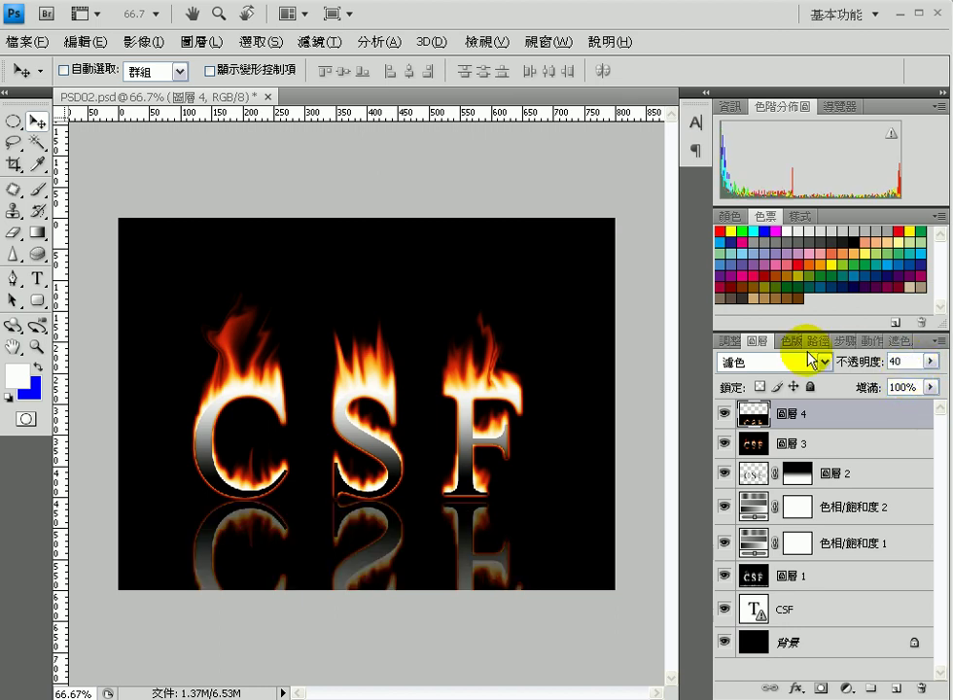